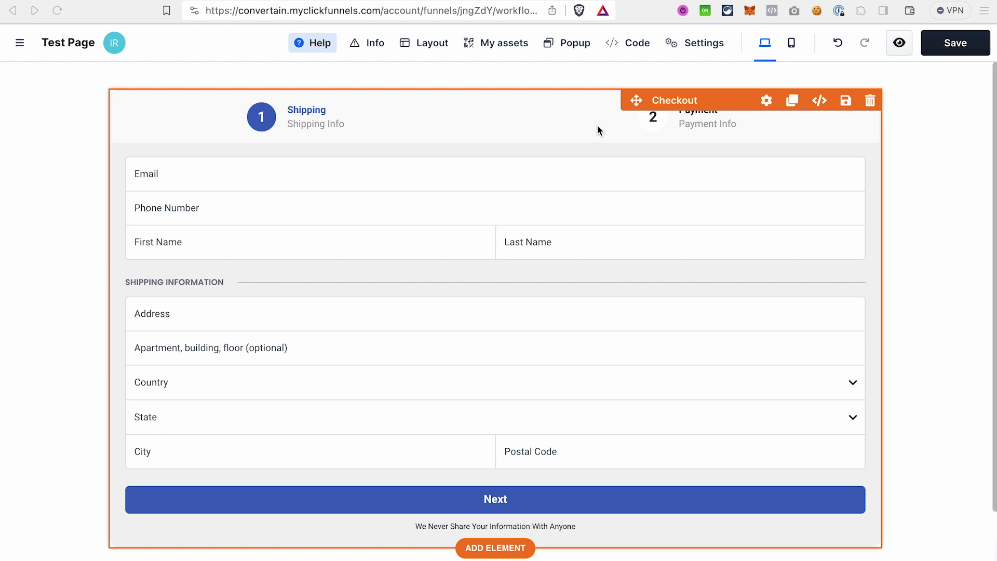
- Examine the Order elements in the element library, including Checkout and Checkout (Legacy), and close the library
{"action": "left_click", "coordinate": [641, 125]}
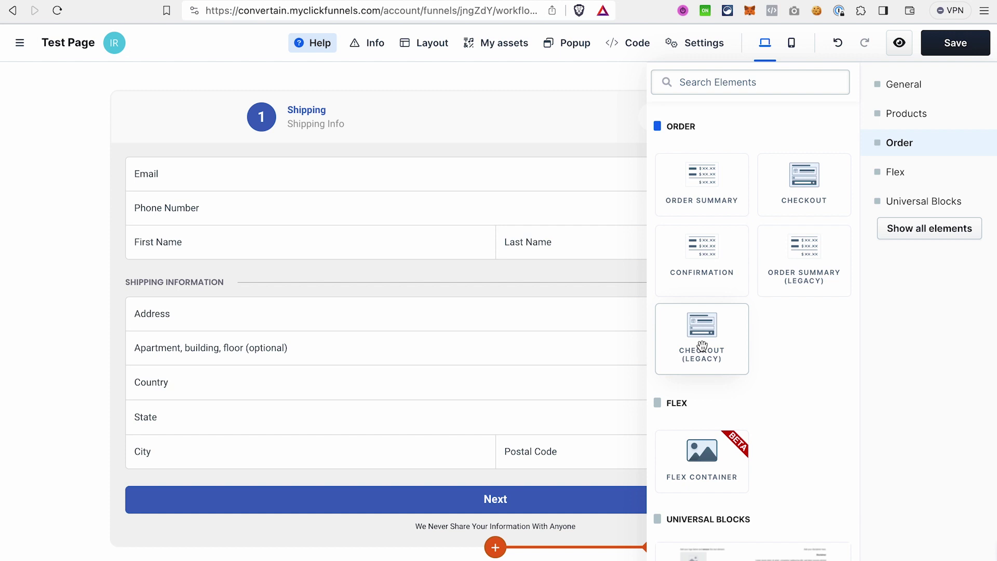
{"action": "left_click", "coordinate": [926, 176]}
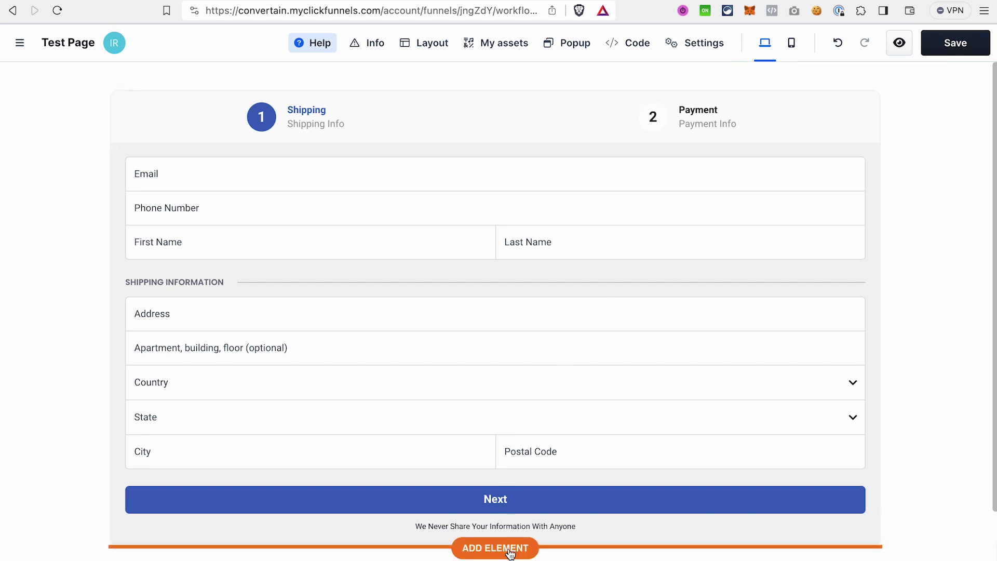
{"action": "left_click", "coordinate": [510, 551]}
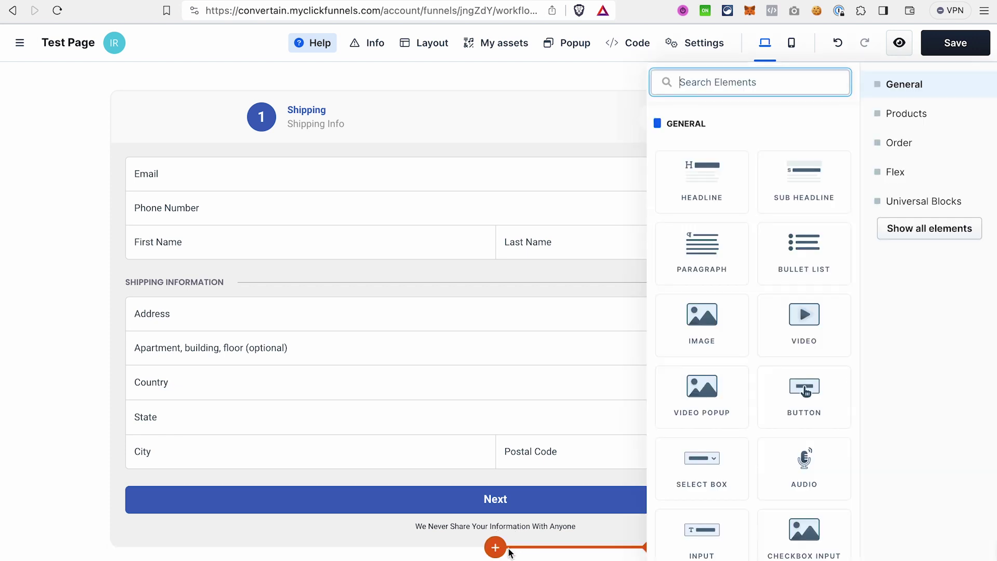
{"action": "left_click", "coordinate": [897, 150]}
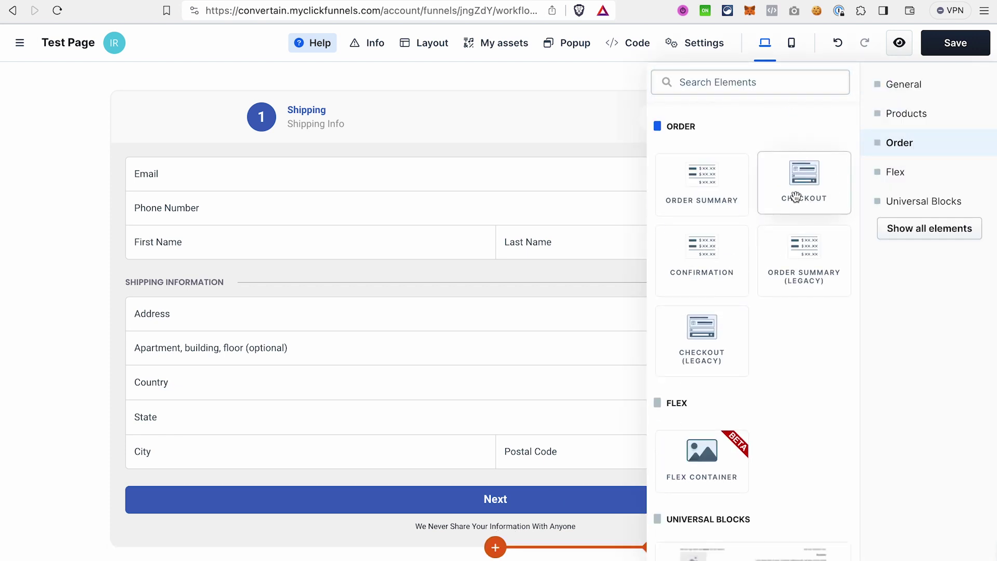
{"action": "left_click", "coordinate": [489, 125]}
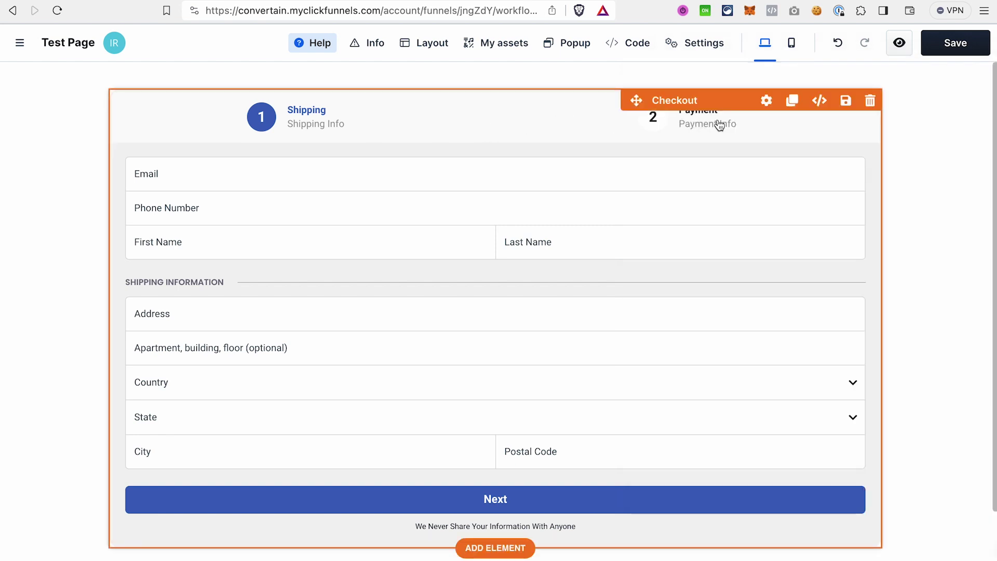
- Open the Checkout element's settings and look through its available design templates
{"action": "left_click", "coordinate": [768, 102]}
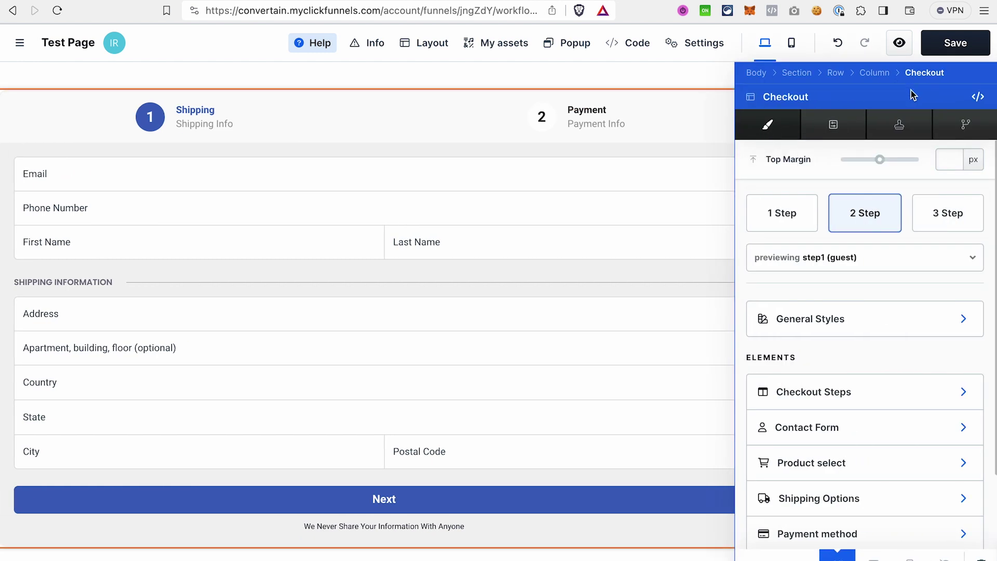
{"action": "left_click", "coordinate": [901, 125]}
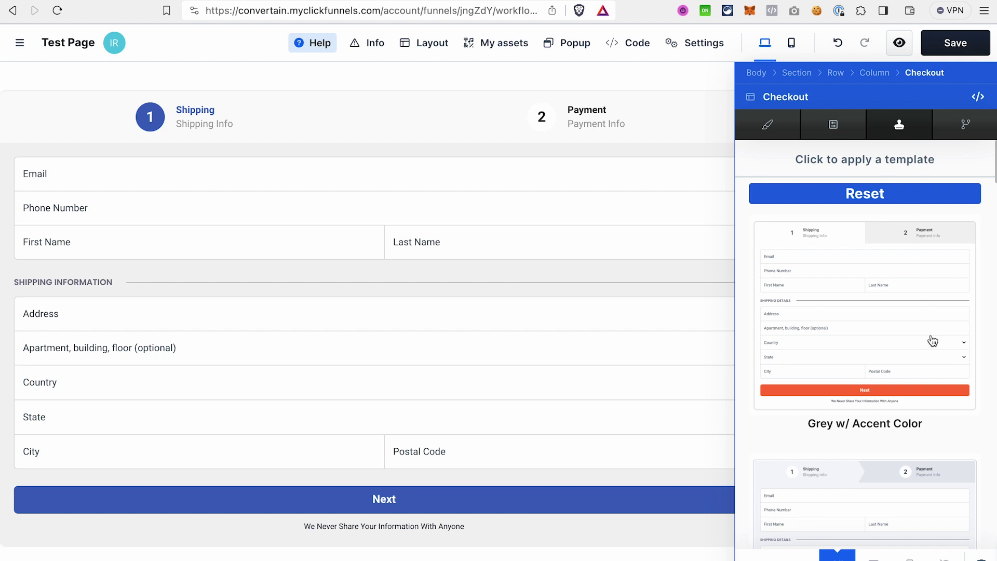
{"action": "scroll", "coordinate": [932, 340], "scroll_direction": "down", "scroll_amount": 8}
{"action": "scroll", "coordinate": [933, 340], "scroll_direction": "down", "scroll_amount": 12}
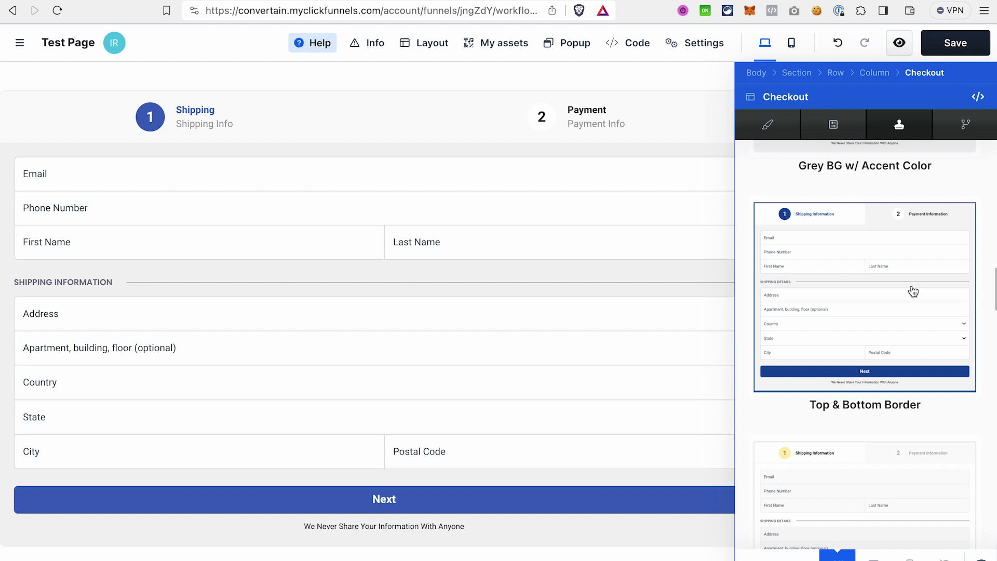
{"action": "scroll", "coordinate": [913, 291], "scroll_direction": "down", "scroll_amount": 6}
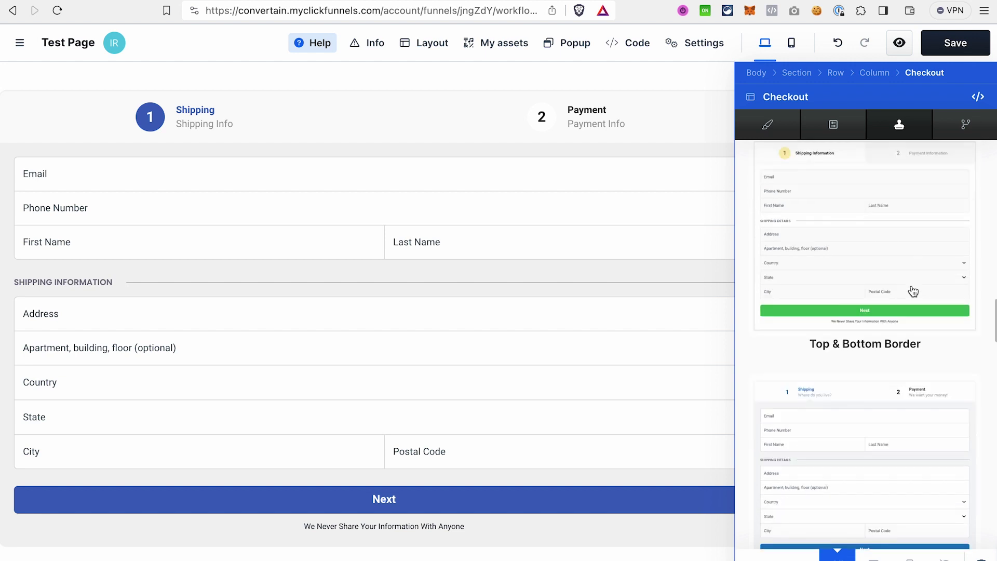
{"action": "scroll", "coordinate": [913, 291], "scroll_direction": "up", "scroll_amount": 15}
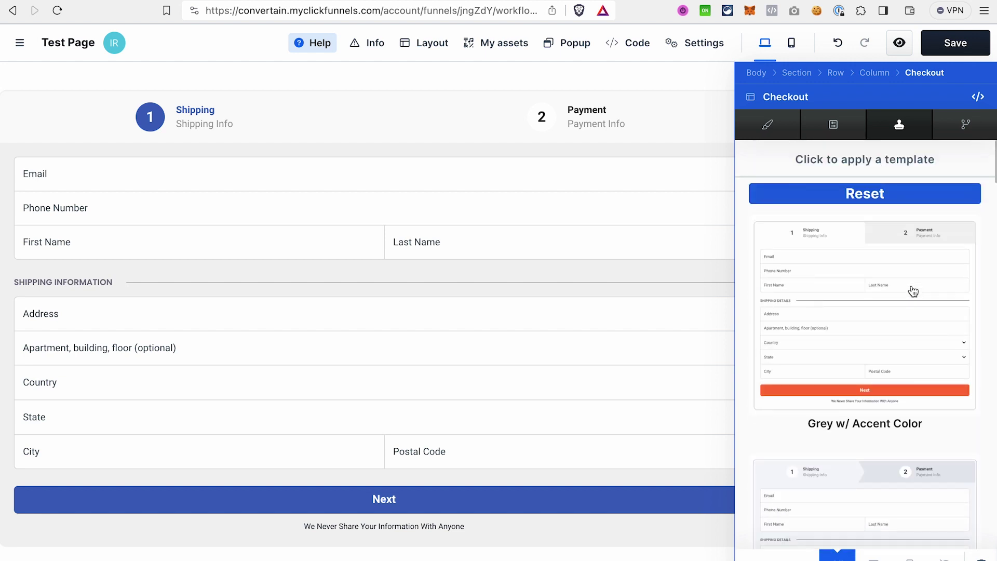
- Reset the checkout's template styling and reapply the grey-background design with blue accents
{"action": "left_click", "coordinate": [856, 200]}
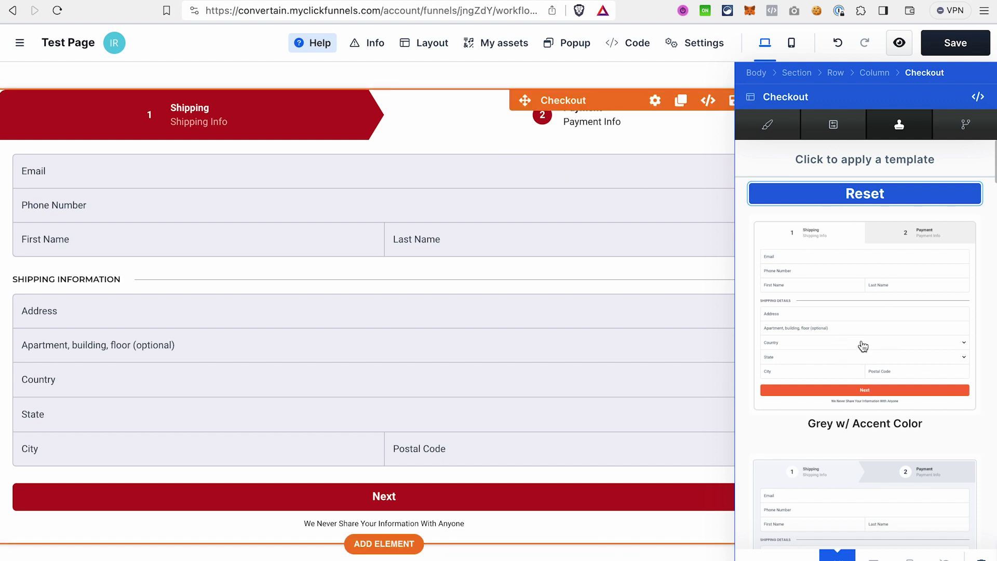
{"action": "scroll", "coordinate": [863, 346], "scroll_direction": "down", "scroll_amount": 15}
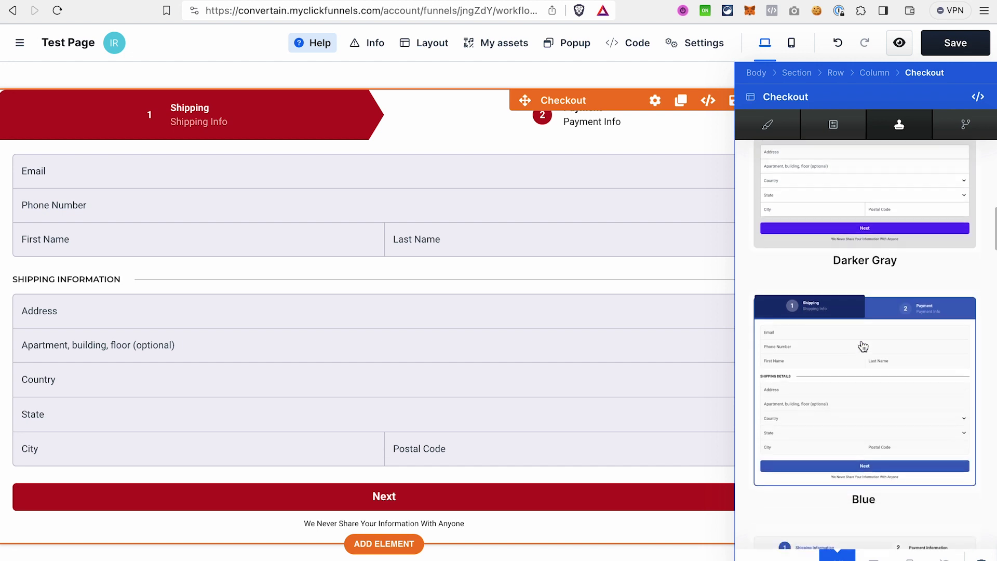
{"action": "scroll", "coordinate": [861, 340], "scroll_direction": "down", "scroll_amount": 2}
{"action": "left_click", "coordinate": [842, 262]}
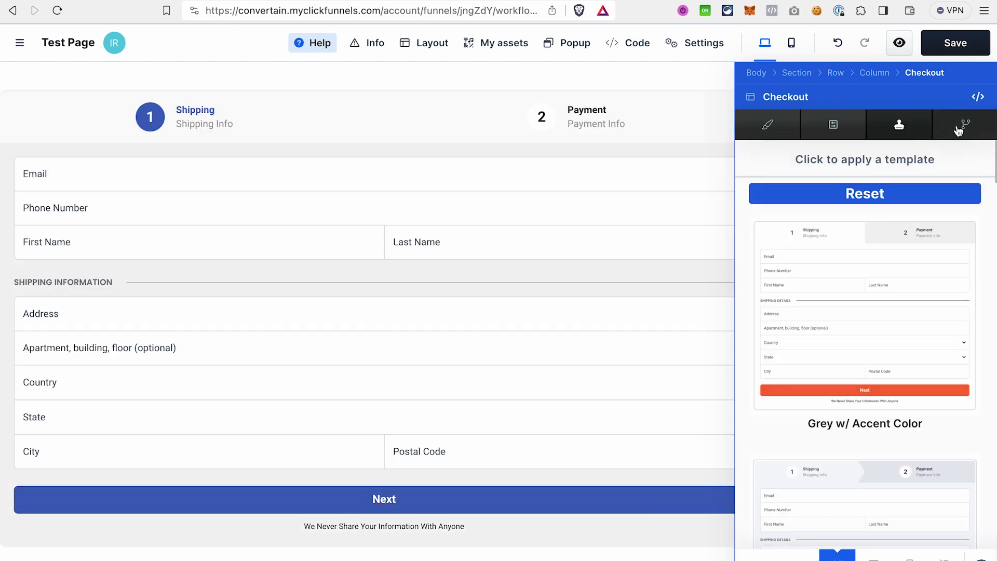
- Examine the checkout's animation, position, Z index and custom attribute options as well as its top margin control
{"action": "left_click", "coordinate": [832, 126]}
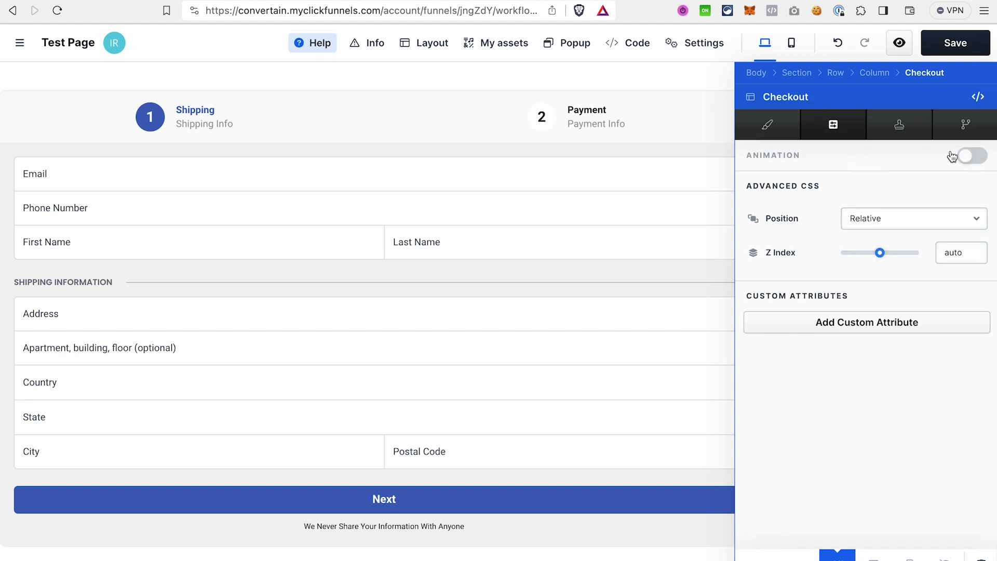
{"action": "left_click", "coordinate": [765, 129]}
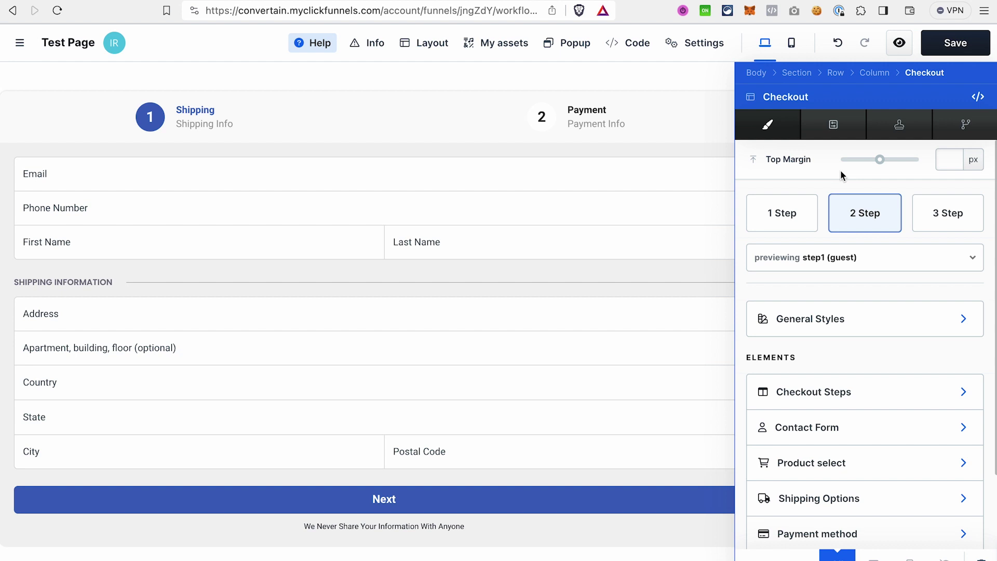
{"action": "left_click", "coordinate": [880, 160]}
{"action": "left_click_drag", "start_coordinate": [883, 163], "coordinate": [880, 161]}
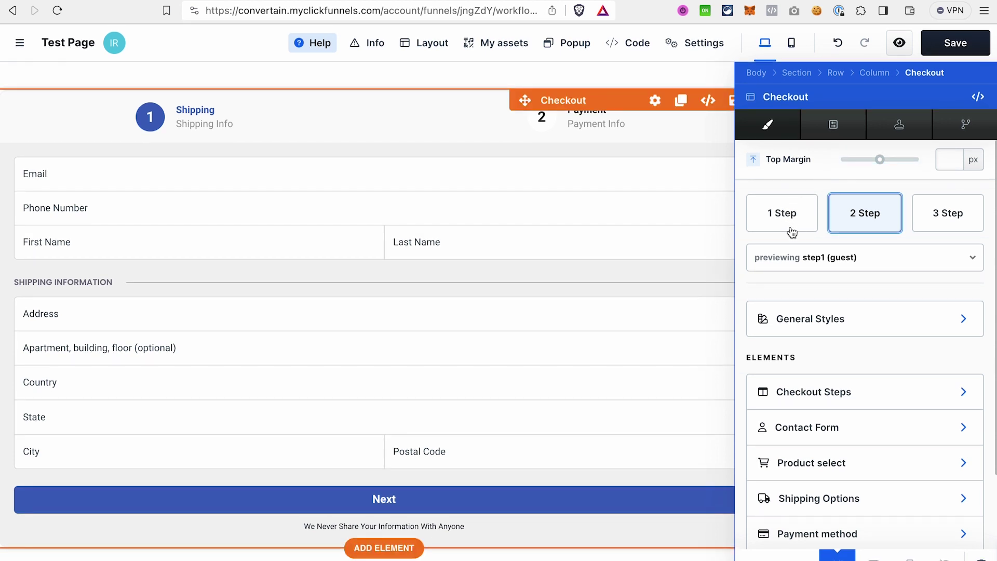
- Try the 1 Step and 3 Step layouts on the checkout form and return it to 2 Step
{"action": "left_click", "coordinate": [790, 224]}
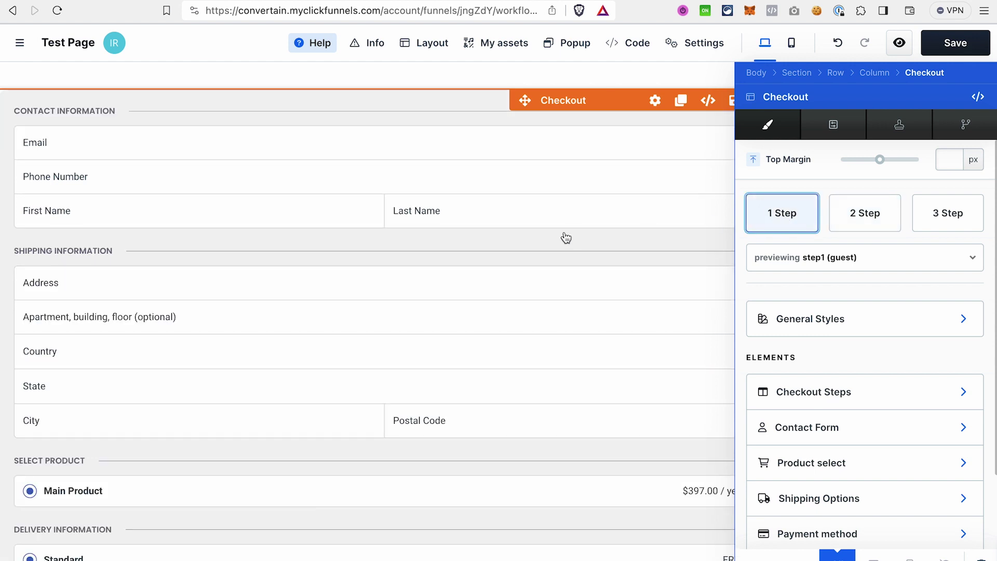
{"action": "scroll", "coordinate": [566, 237], "scroll_direction": "down", "scroll_amount": 5}
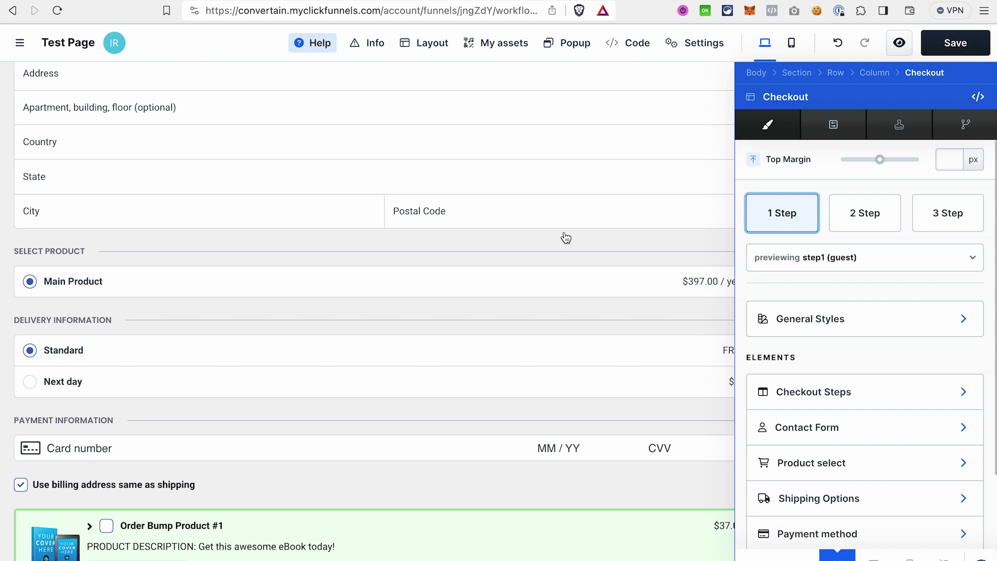
{"action": "scroll", "coordinate": [566, 237], "scroll_direction": "down", "scroll_amount": 3}
{"action": "left_click", "coordinate": [859, 218]}
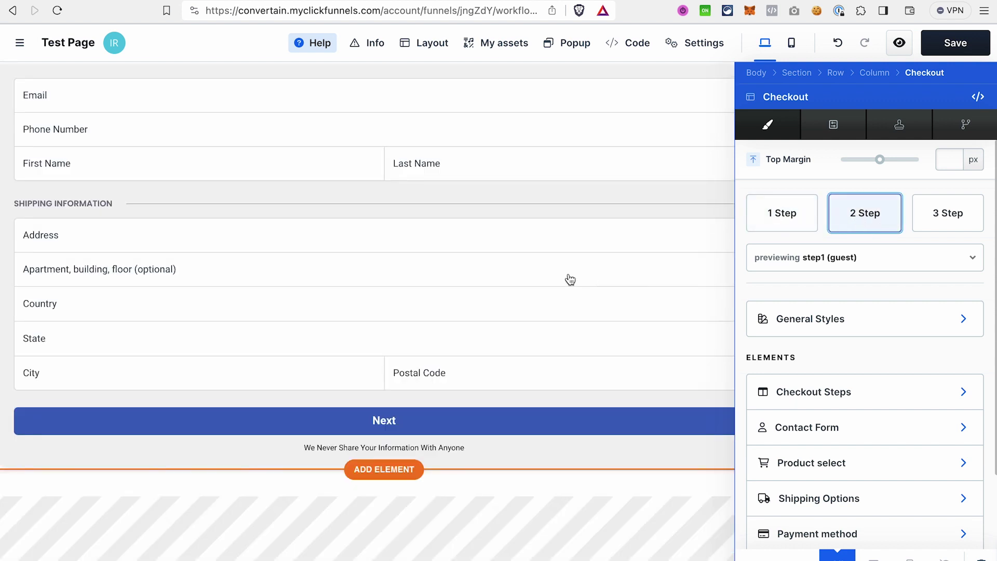
{"action": "scroll", "coordinate": [570, 279], "scroll_direction": "up", "scroll_amount": 2}
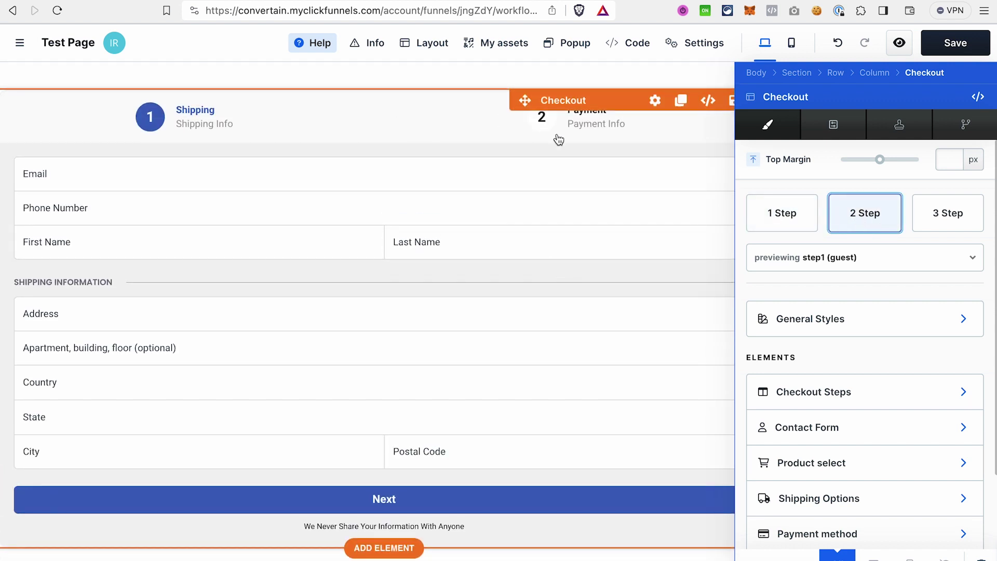
{"action": "left_click", "coordinate": [957, 218]}
{"action": "left_click", "coordinate": [865, 213]}
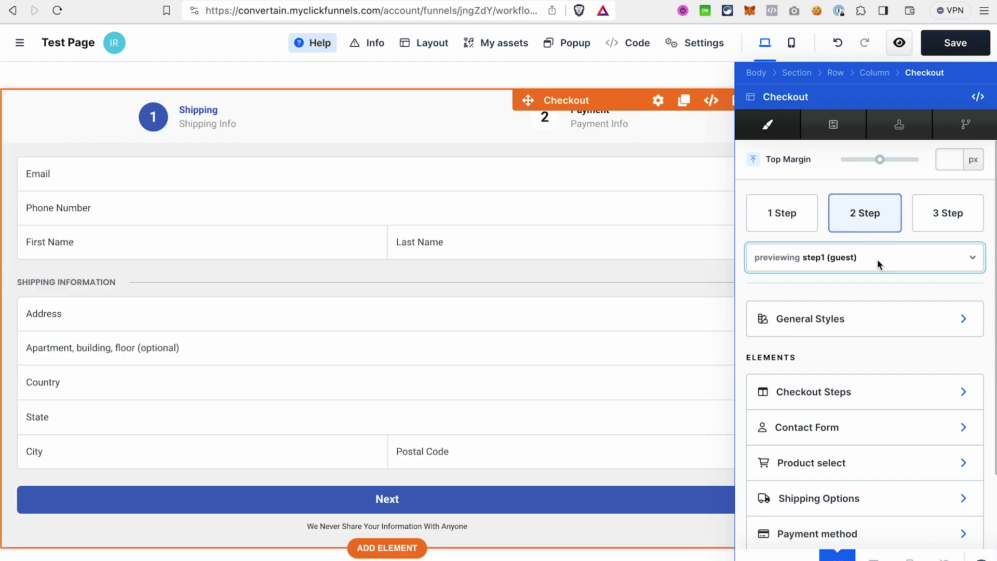
- Preview the checkout's other states, including OTO and step2 (guest), and return the preview to step1 (guest)
{"action": "left_click", "coordinate": [876, 260]}
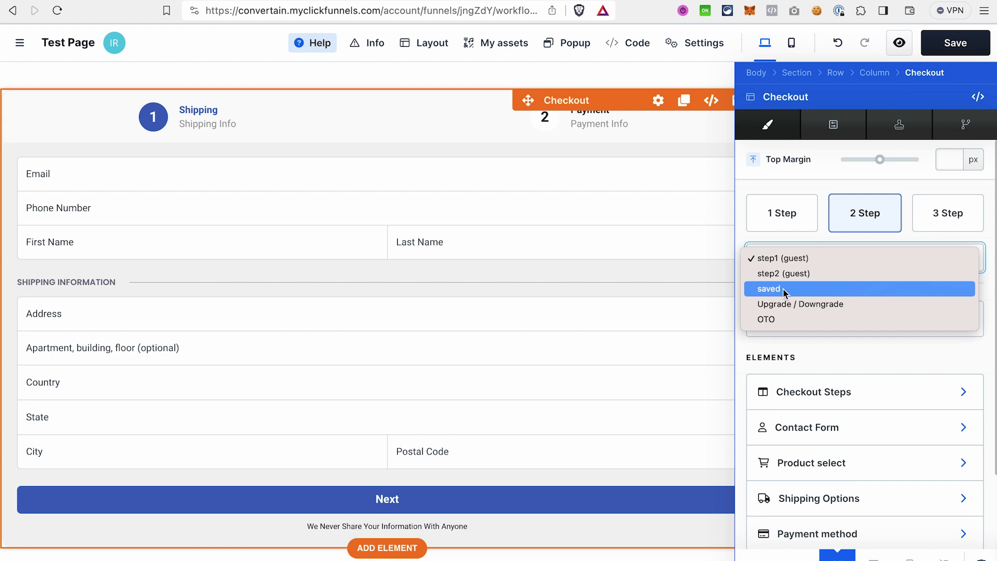
{"action": "left_click", "coordinate": [775, 323]}
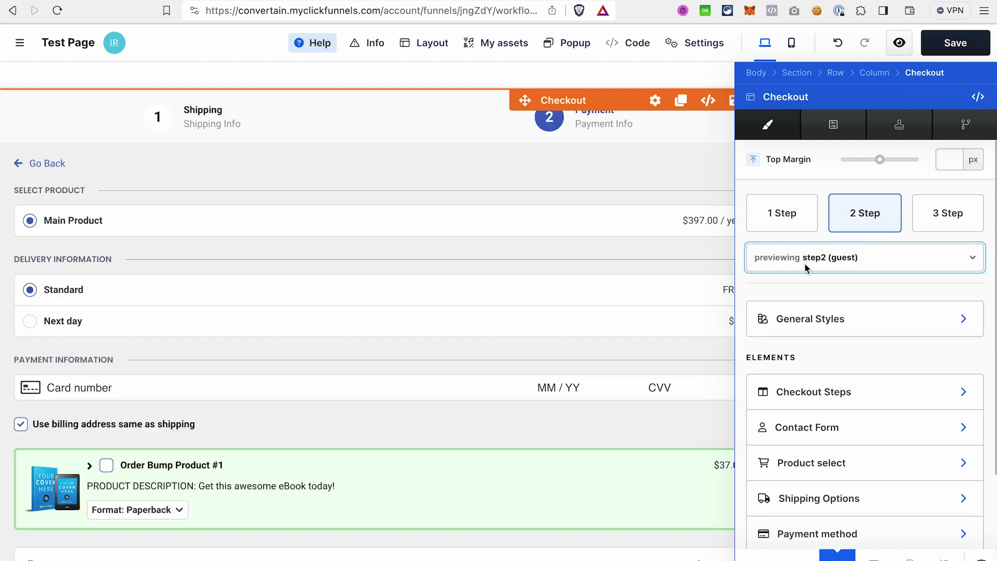
{"action": "left_click", "coordinate": [972, 260]}
{"action": "left_click", "coordinate": [825, 242]}
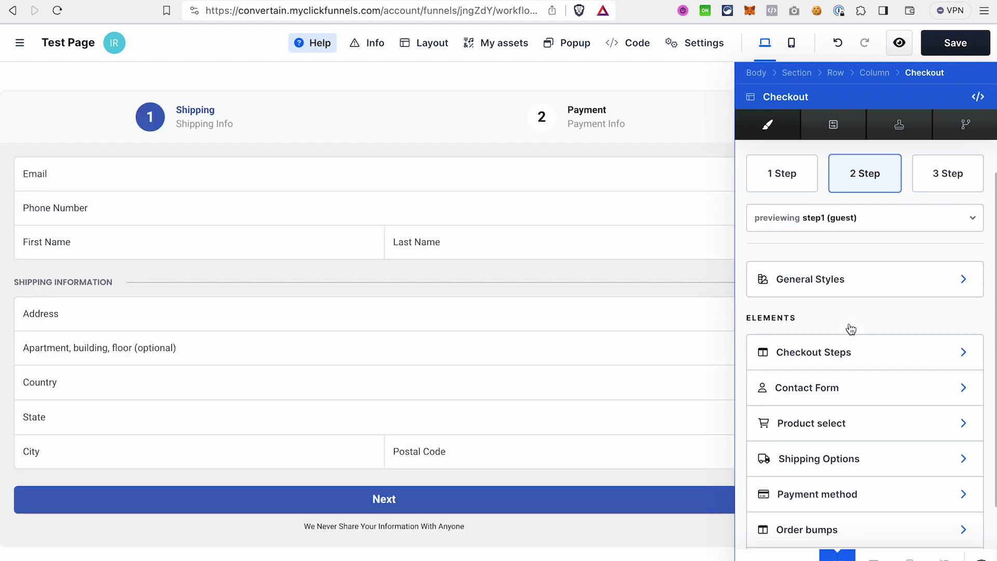
- In the checkout's general input styles, try an input headline text size of 20 px and set it back to 12 px
{"action": "scroll", "coordinate": [849, 327], "scroll_direction": "down", "scroll_amount": 2}
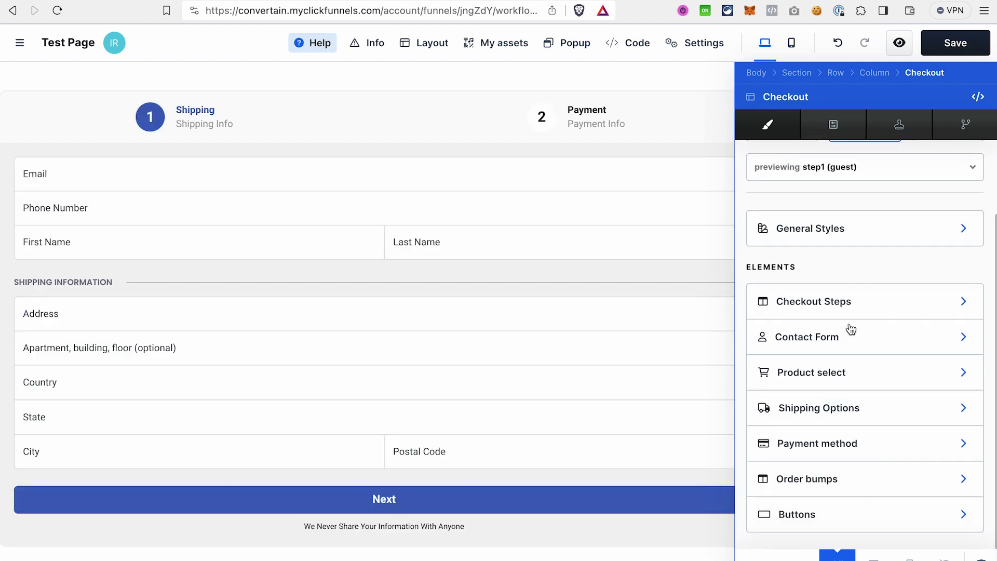
{"action": "left_click", "coordinate": [819, 229]}
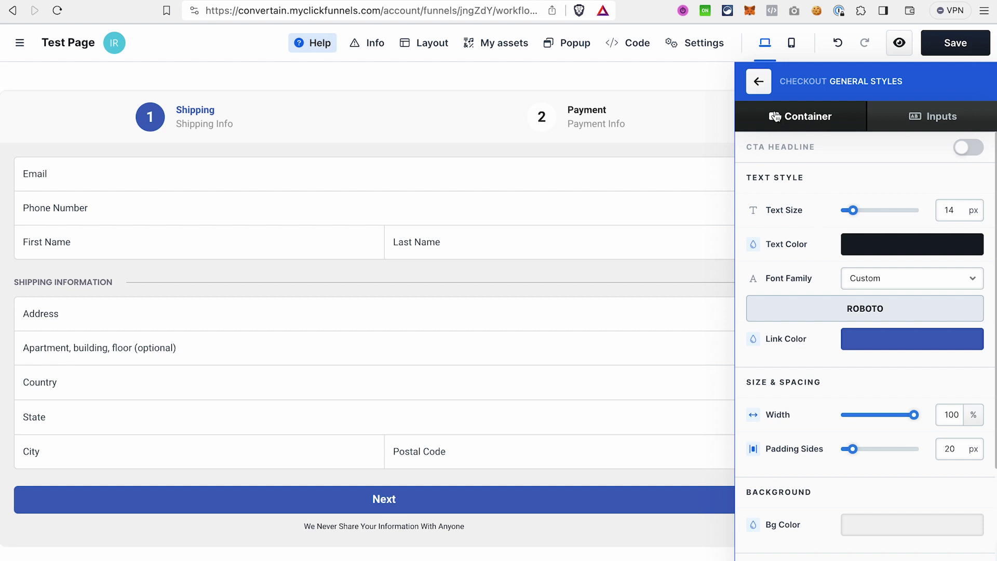
{"action": "left_click", "coordinate": [912, 118]}
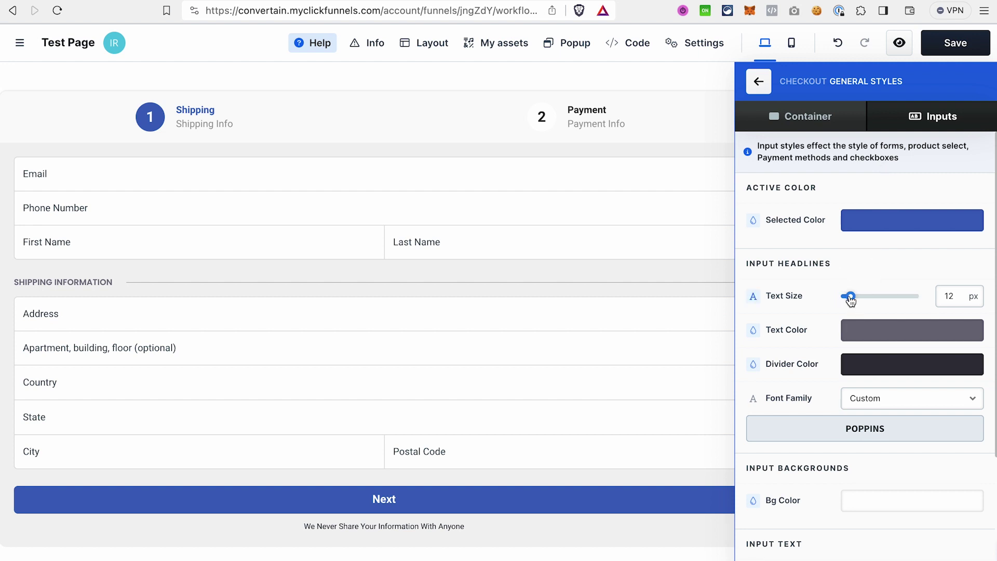
{"action": "left_click_drag", "start_coordinate": [849, 299], "coordinate": [862, 303]}
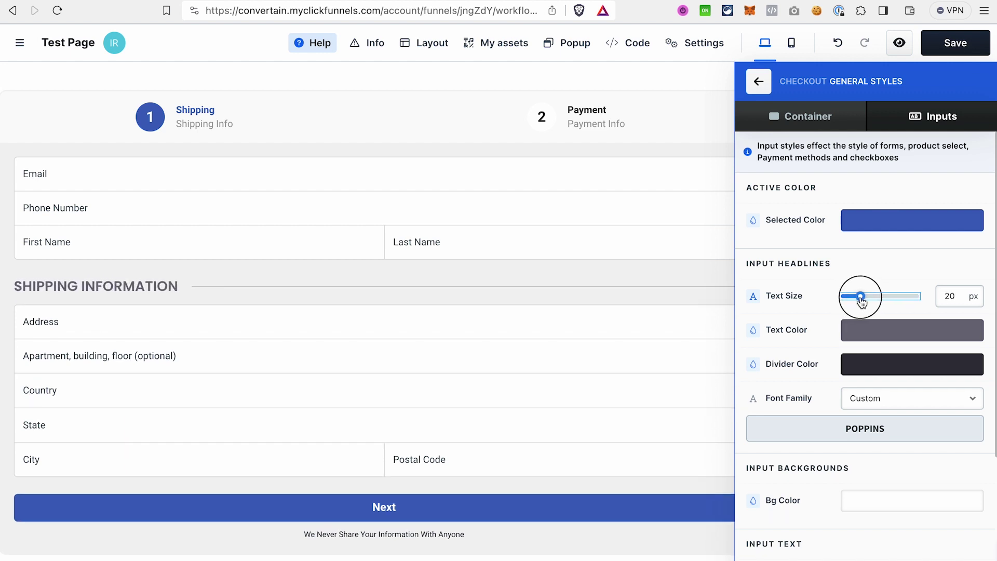
{"action": "left_click_drag", "start_coordinate": [861, 303], "coordinate": [849, 299]}
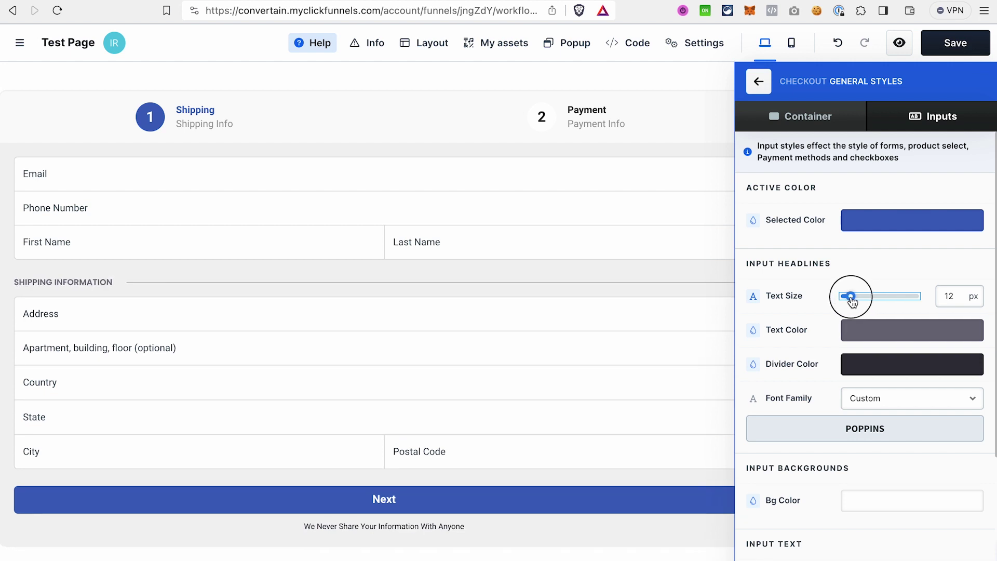
- Try enabling the CTA headline in the container styles and clearing its text, turn it off again, and leave General Styles
{"action": "left_click", "coordinate": [802, 123]}
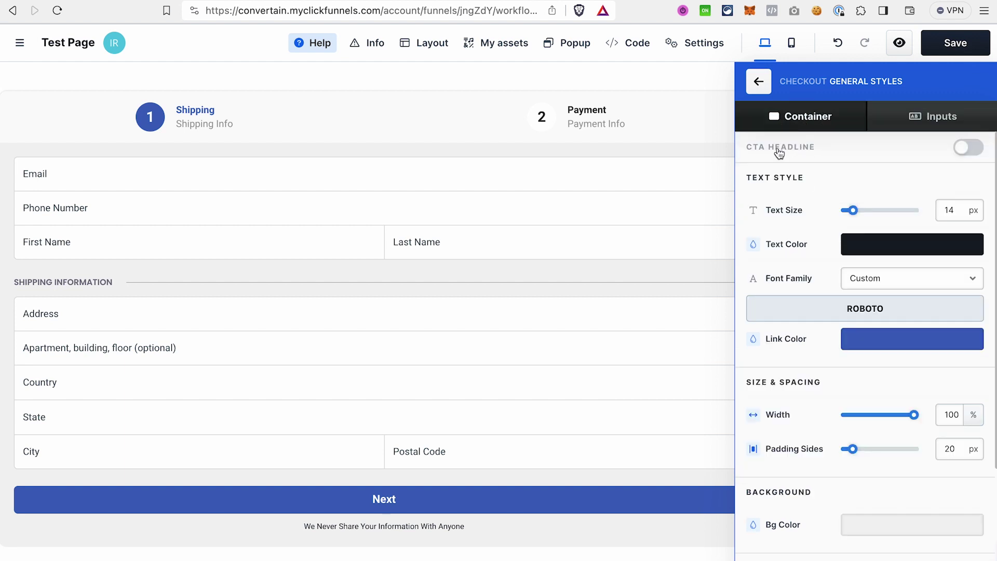
{"action": "left_click", "coordinate": [974, 150]}
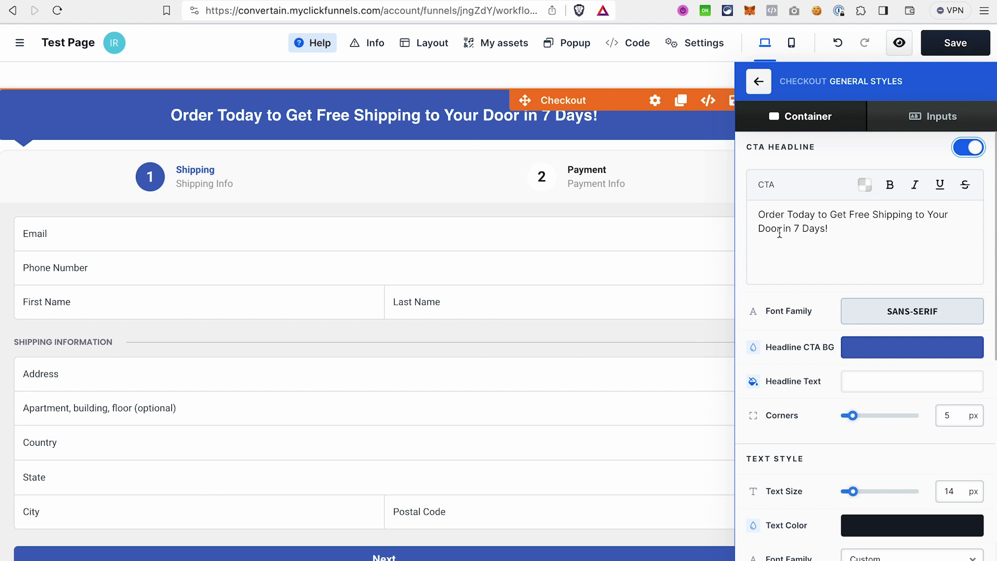
{"action": "left_click_drag", "start_coordinate": [759, 216], "coordinate": [843, 235]}
{"action": "key", "text": "BackSpace"}
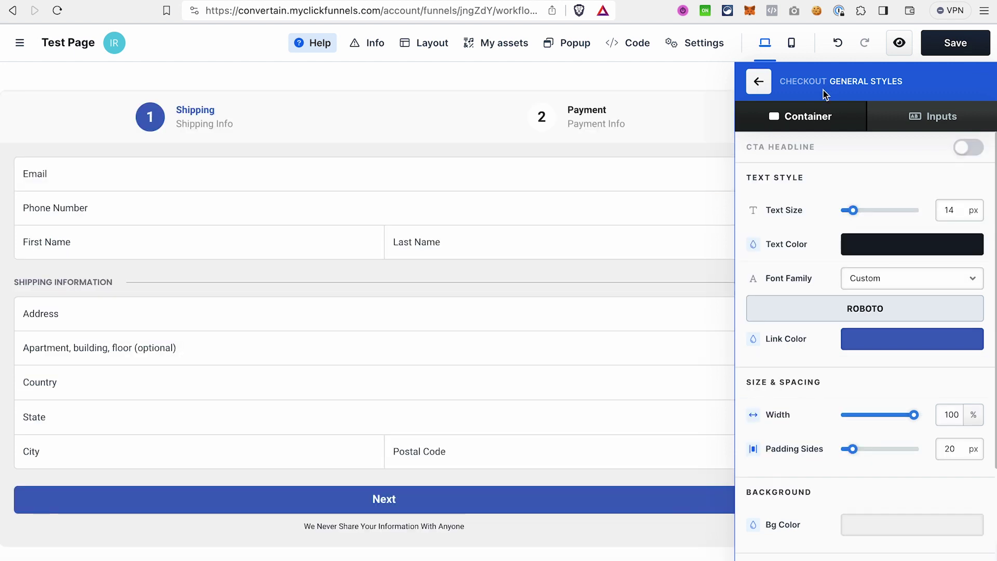
{"action": "left_click", "coordinate": [759, 82]}
- Open the Checkout Steps settings of the checkout element
{"action": "scroll", "coordinate": [837, 289], "scroll_direction": "down", "scroll_amount": 2}
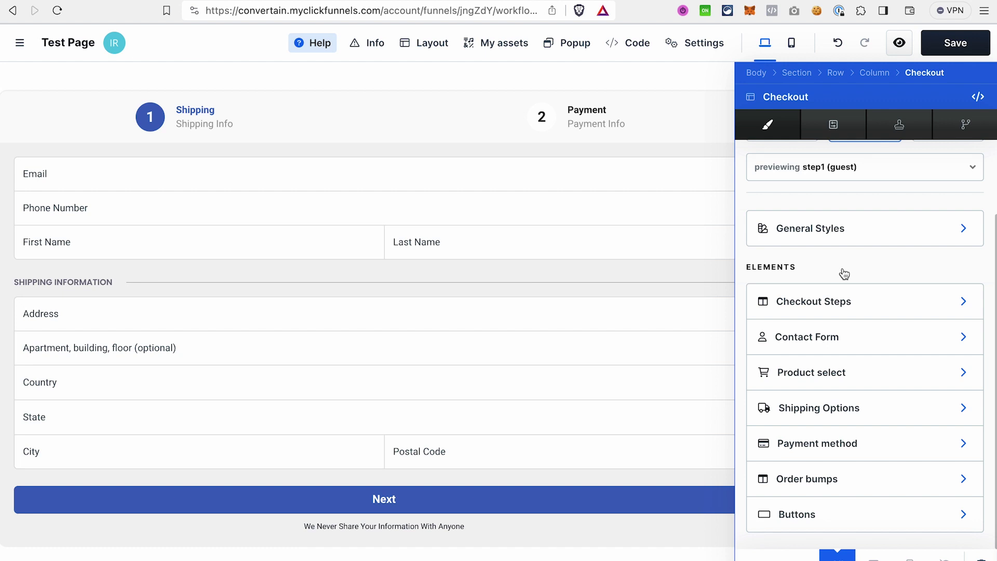
{"action": "left_click", "coordinate": [821, 310]}
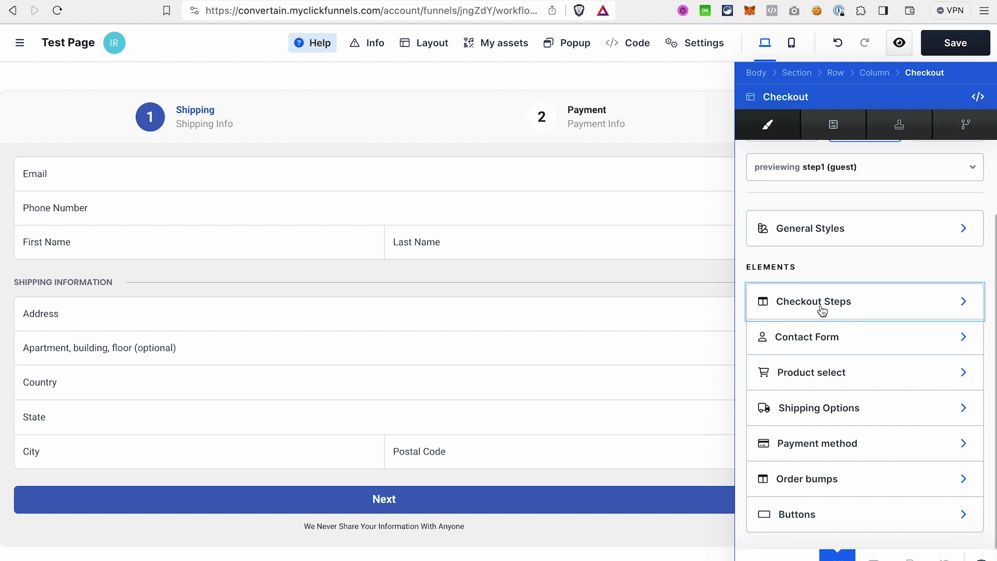
{"action": "scroll", "coordinate": [765, 149], "scroll_direction": "up", "scroll_amount": 2}
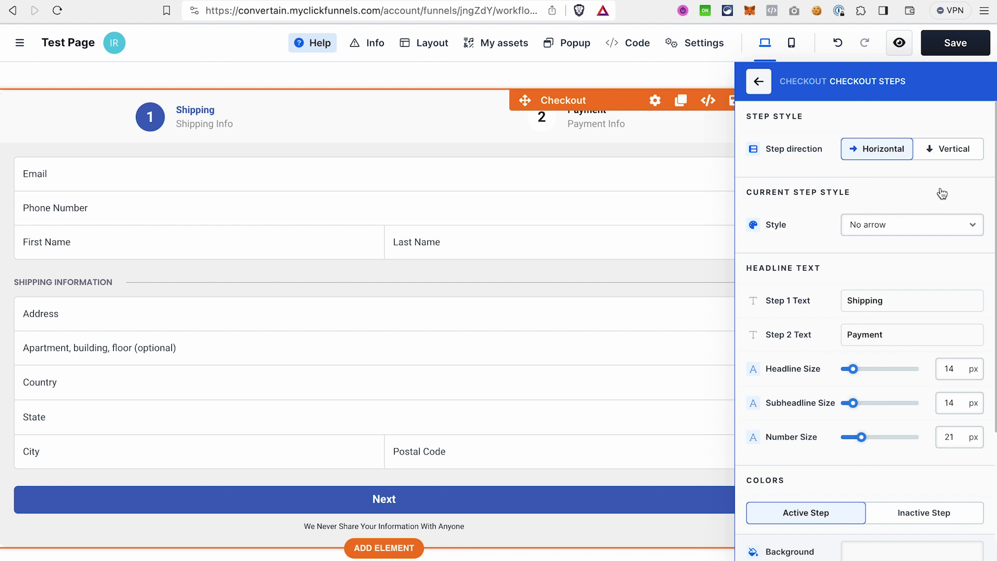
- Try the Vertical step direction for the checkout steps, check both steps' placement, and return to Horizontal
{"action": "left_click", "coordinate": [946, 154]}
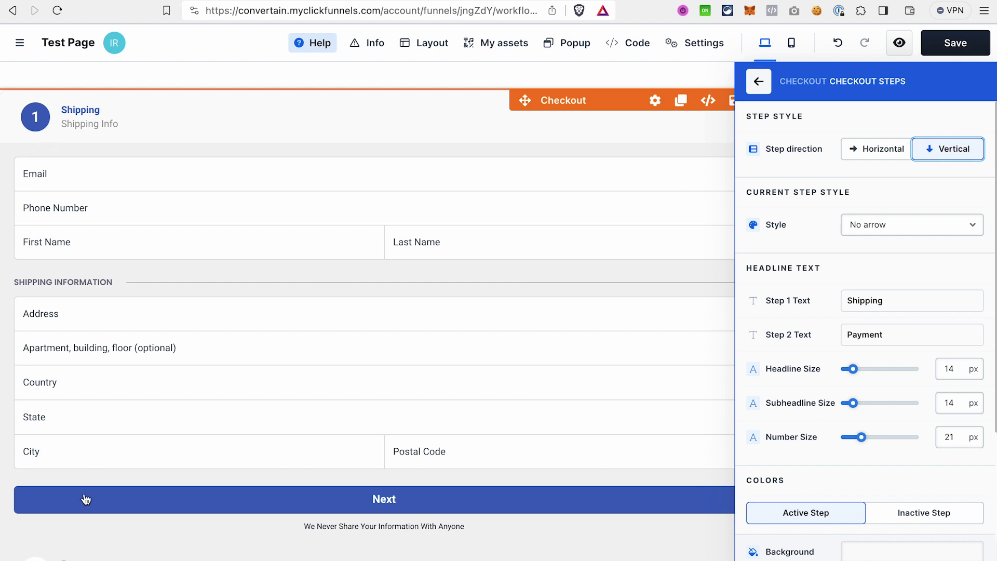
{"action": "scroll", "coordinate": [75, 549], "scroll_direction": "down", "scroll_amount": 2}
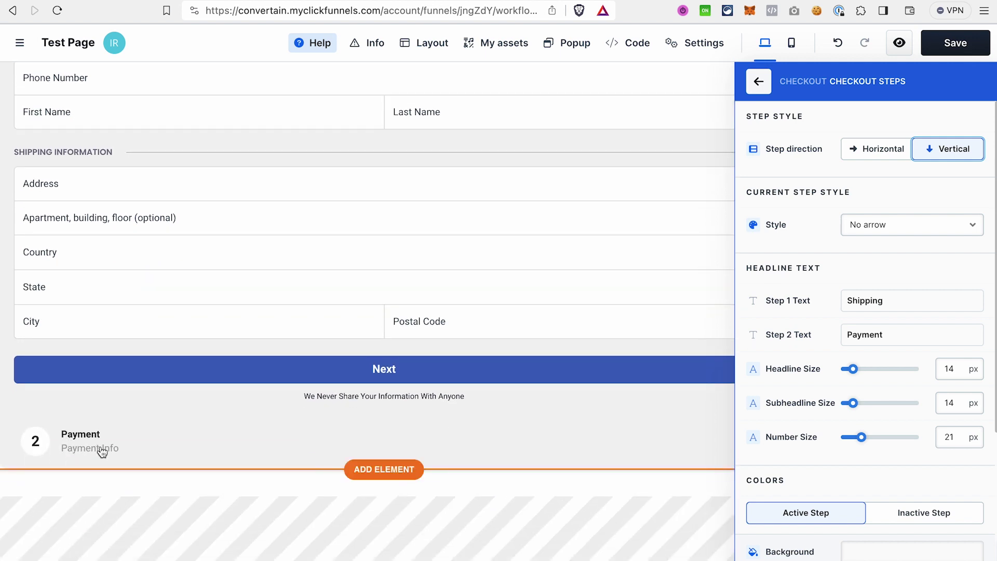
{"action": "scroll", "coordinate": [104, 448], "scroll_direction": "up", "scroll_amount": 3}
{"action": "left_click", "coordinate": [874, 151]}
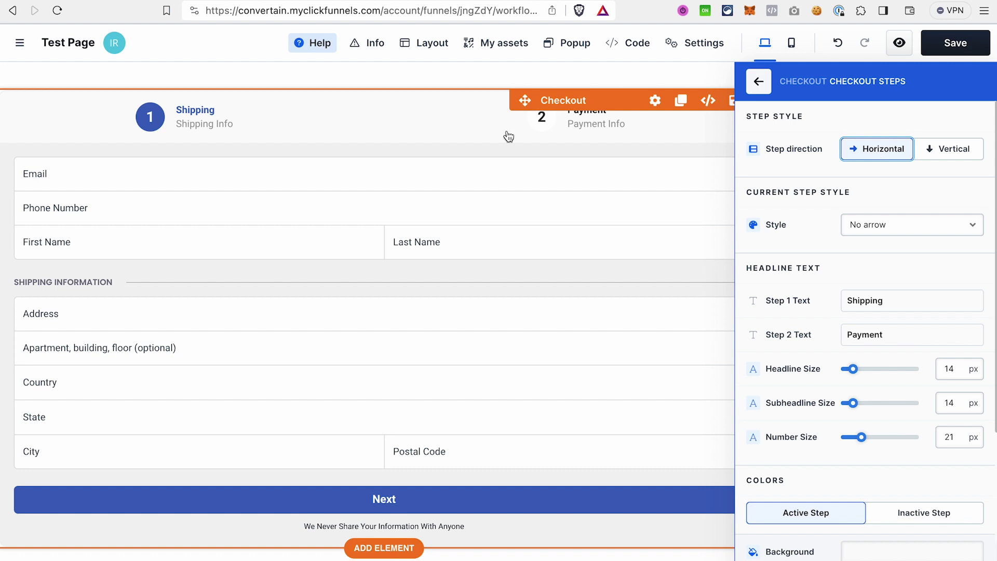
- Set the current step style of the checkout steps to Arrow below
{"action": "left_click", "coordinate": [865, 226]}
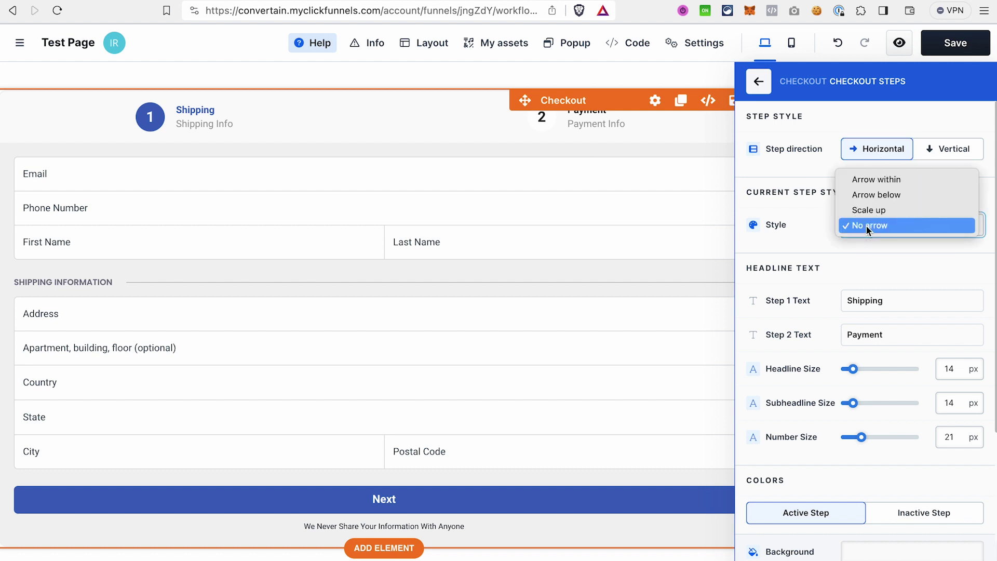
{"action": "left_click", "coordinate": [881, 202]}
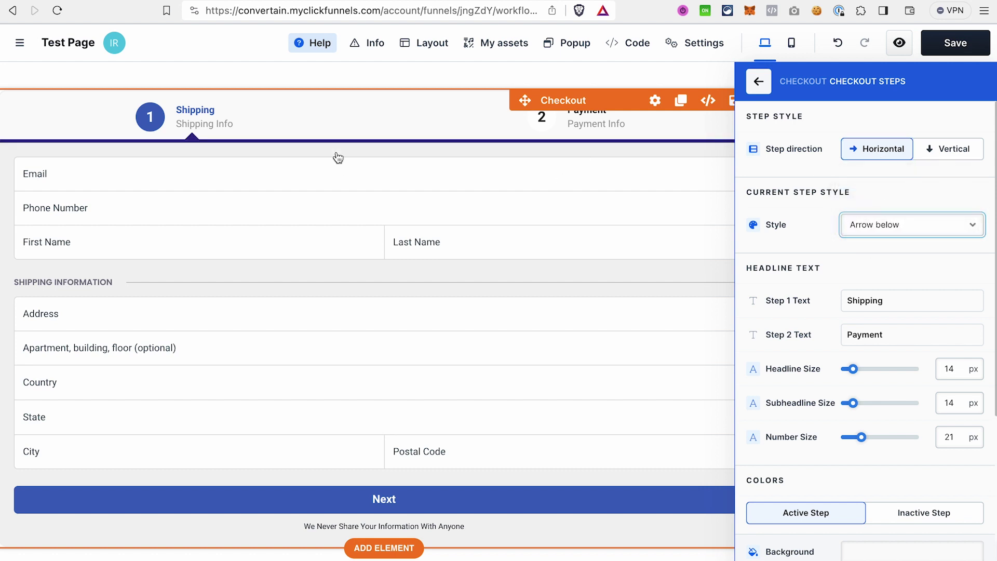
- Examine the headline sizes, the active and inactive step colors and the privacy text, and leave Checkout Steps
{"action": "scroll", "coordinate": [809, 229], "scroll_direction": "down", "scroll_amount": 1}
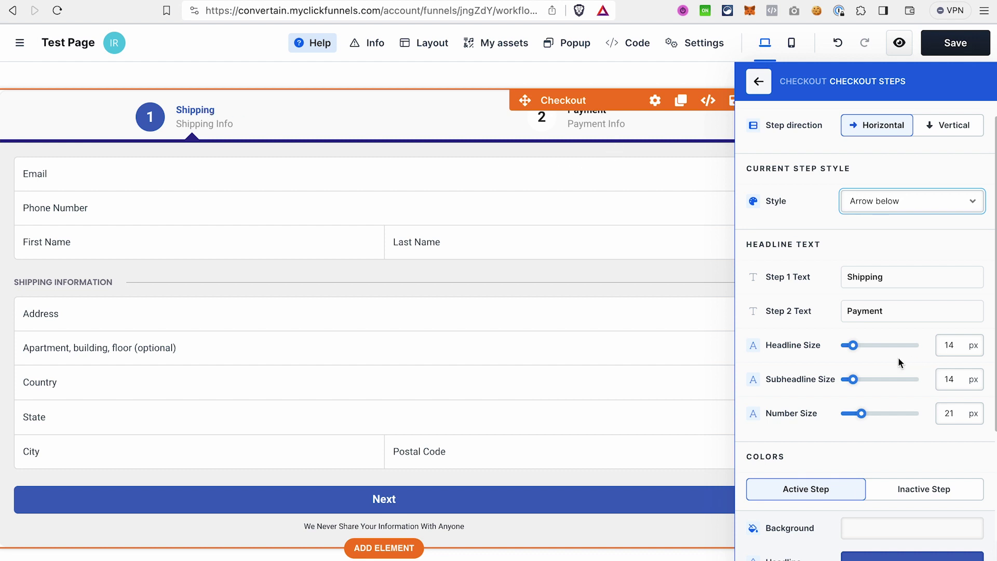
{"action": "scroll", "coordinate": [878, 327], "scroll_direction": "down", "scroll_amount": 3}
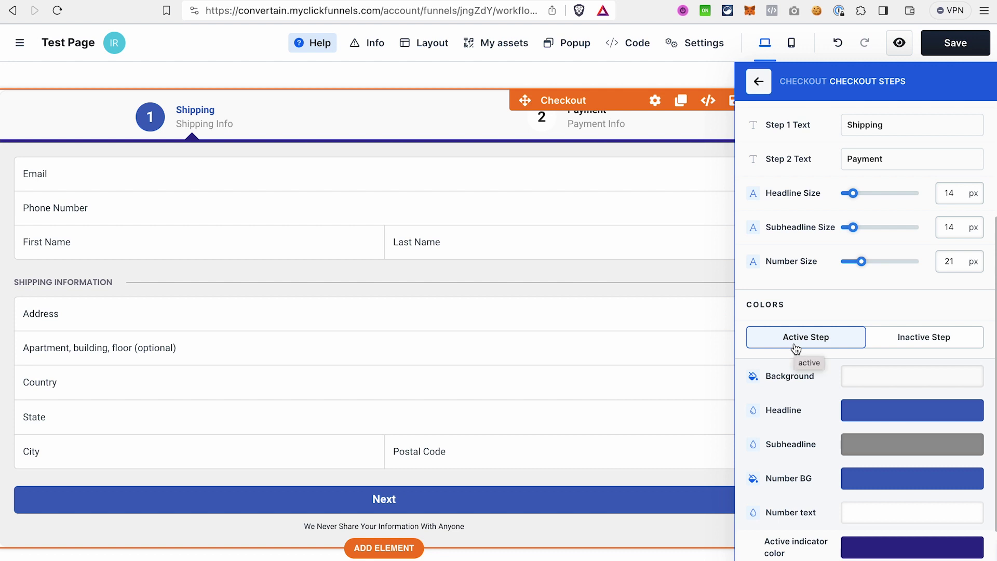
{"action": "left_click", "coordinate": [926, 343]}
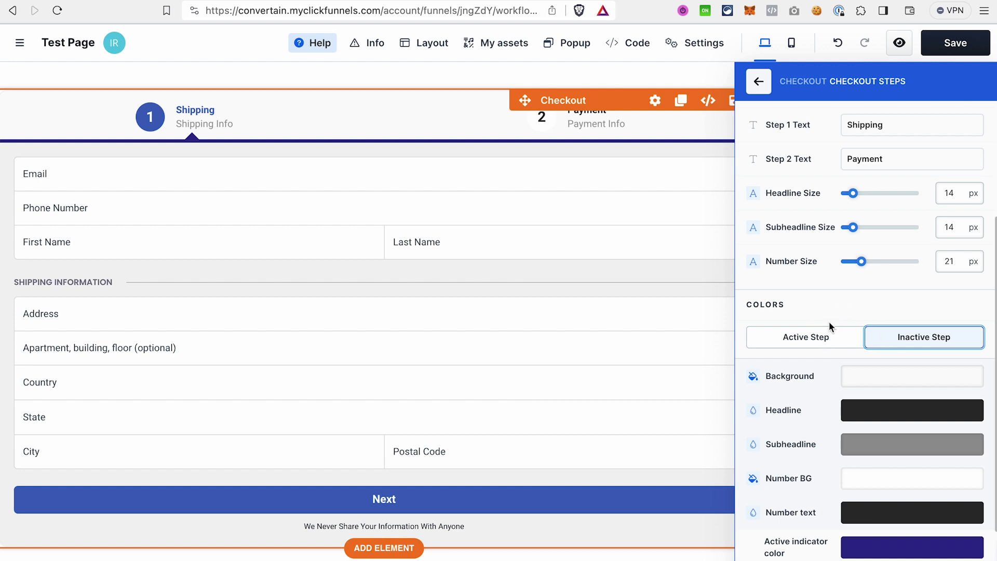
{"action": "left_click", "coordinate": [819, 340]}
{"action": "scroll", "coordinate": [830, 363], "scroll_direction": "down", "scroll_amount": 2}
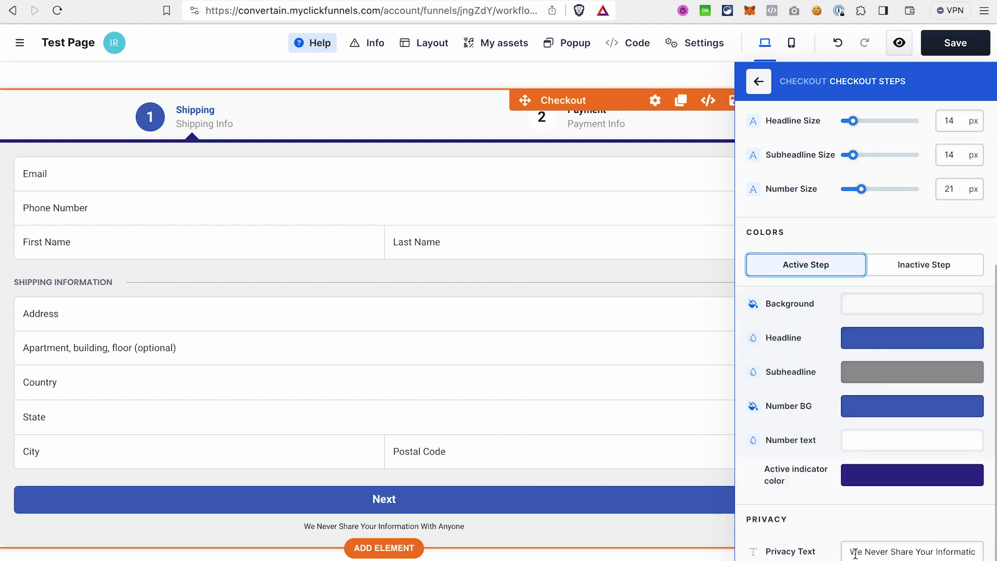
{"action": "left_click_drag", "start_coordinate": [849, 552], "coordinate": [979, 554]}
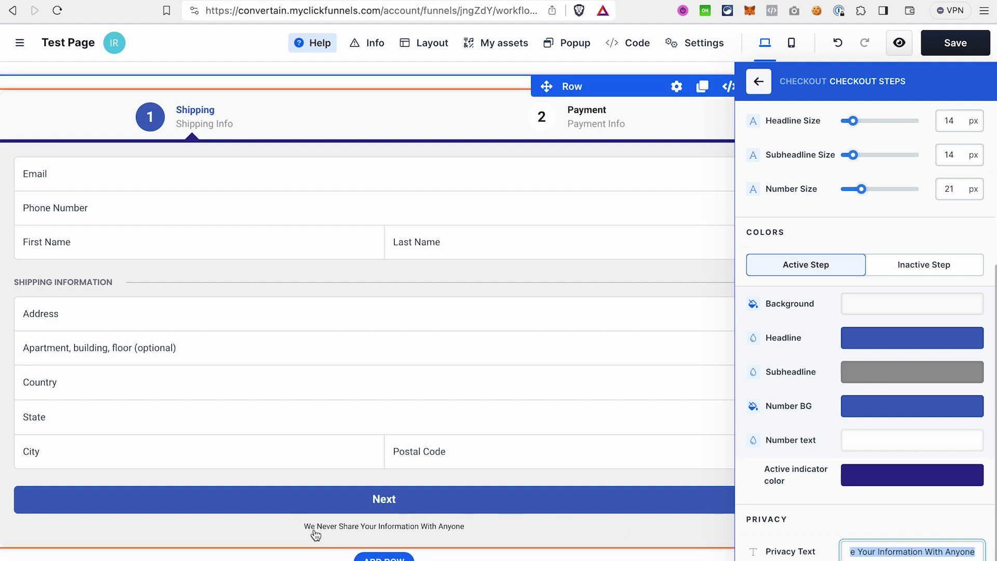
{"action": "left_click", "coordinate": [758, 82]}
- In the Contact Form settings, turn the shipping information headline off and on again, and leave the settings
{"action": "left_click", "coordinate": [812, 433]}
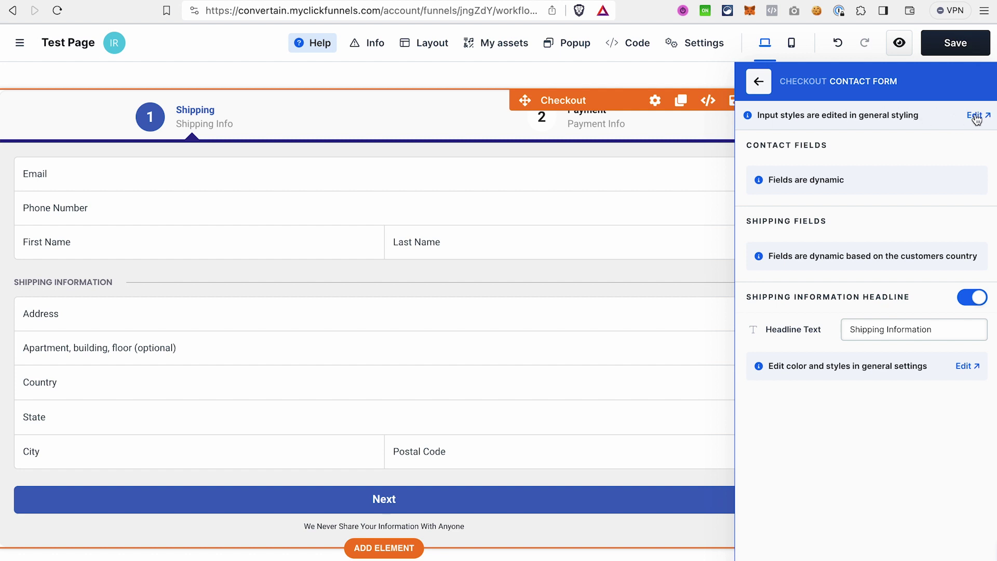
{"action": "left_click", "coordinate": [965, 305]}
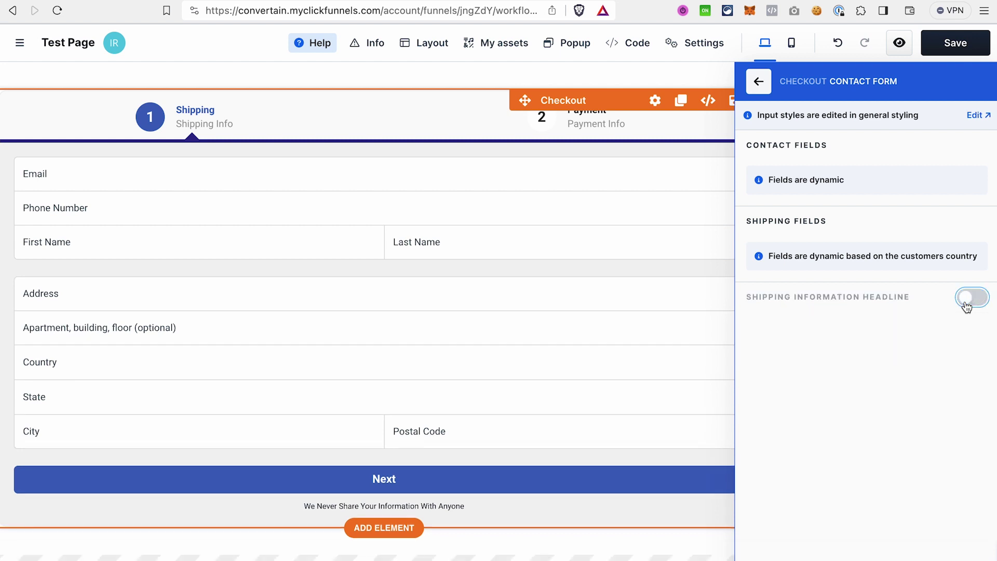
{"action": "left_click", "coordinate": [980, 303]}
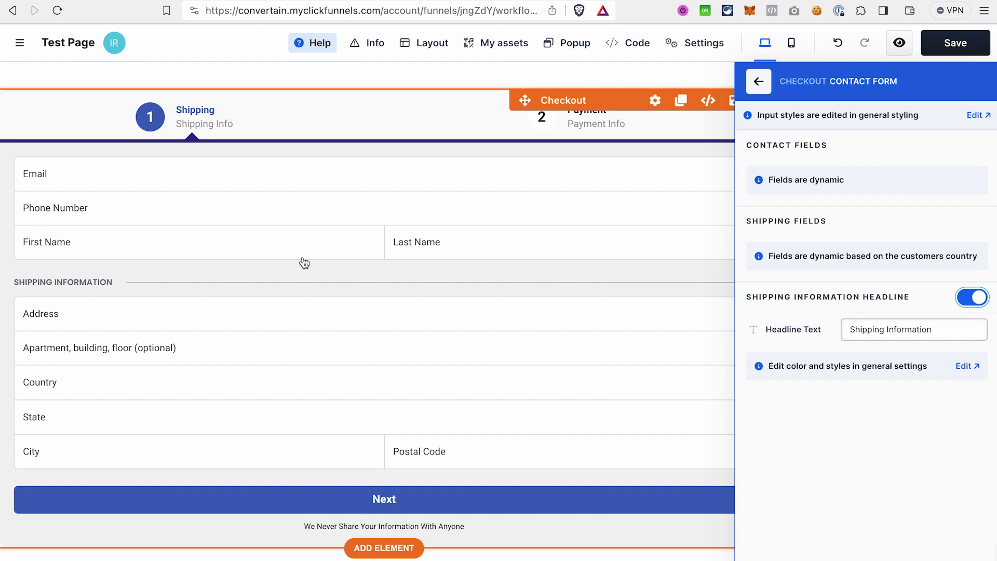
{"action": "left_click", "coordinate": [419, 264]}
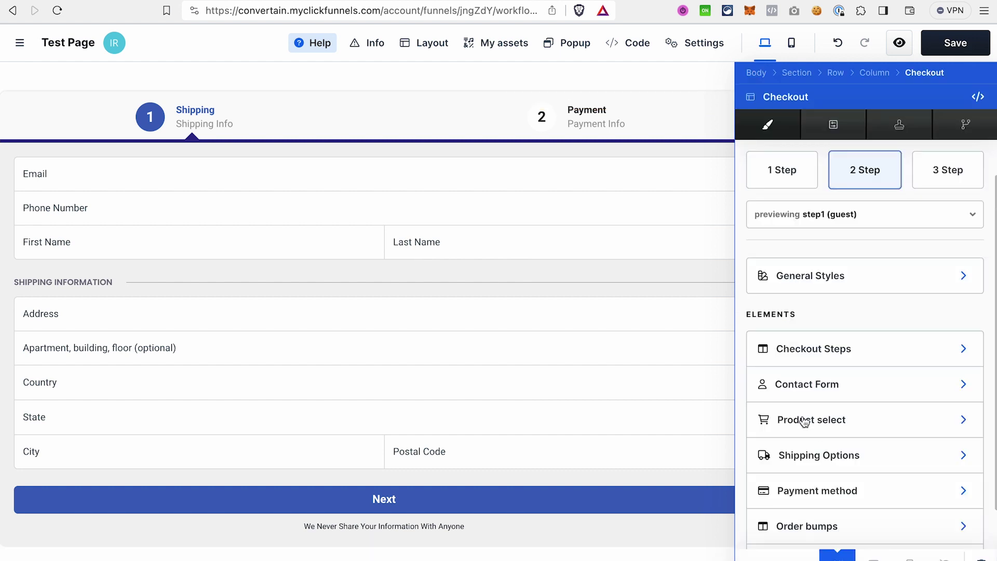
- Open the Product select settings and view the products attached to the page
{"action": "left_click", "coordinate": [802, 421]}
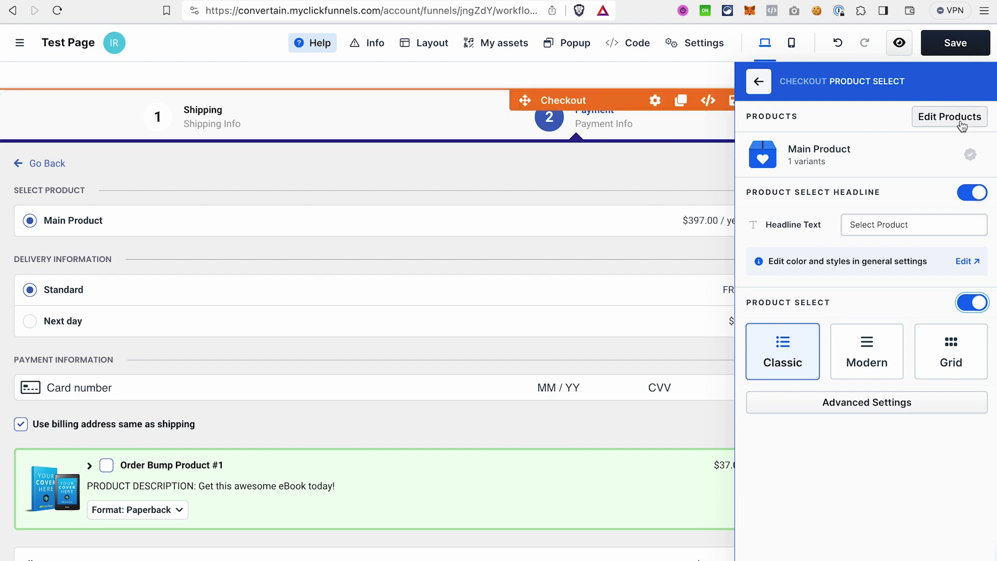
{"action": "left_click", "coordinate": [937, 120]}
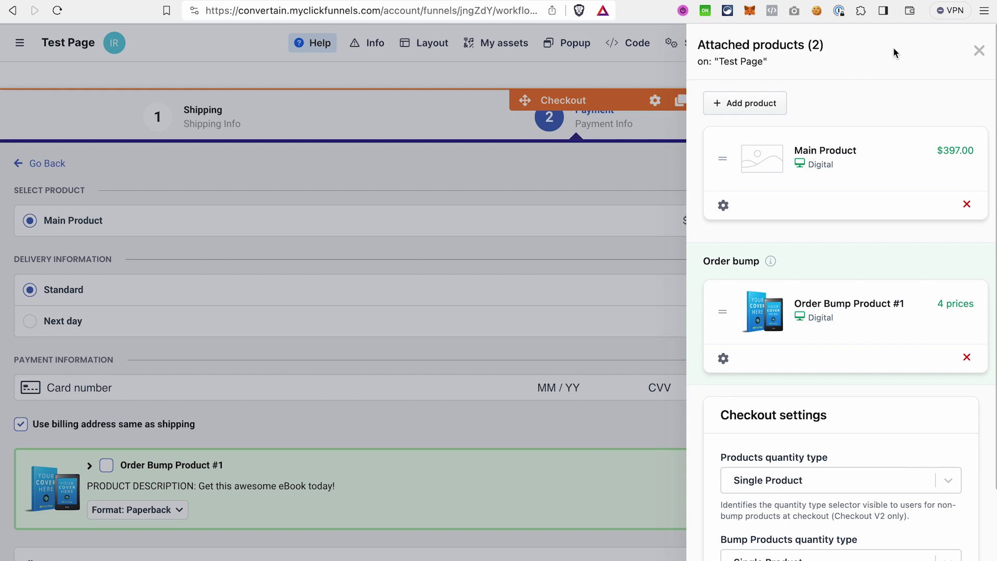
{"action": "left_click", "coordinate": [979, 50]}
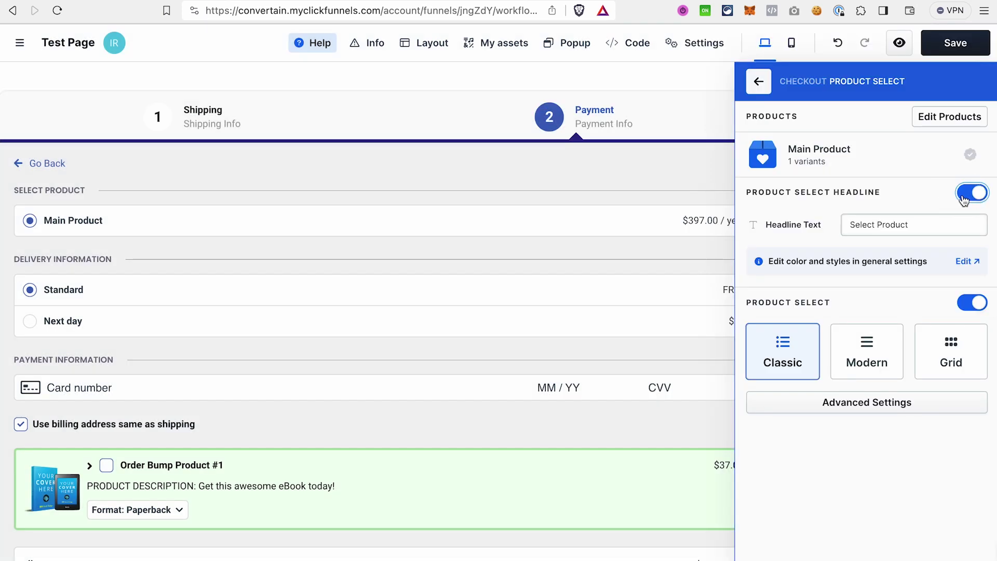
- Turn the product select headline and the product select itself off and back on
{"action": "left_click", "coordinate": [964, 198]}
{"action": "left_click", "coordinate": [980, 194]}
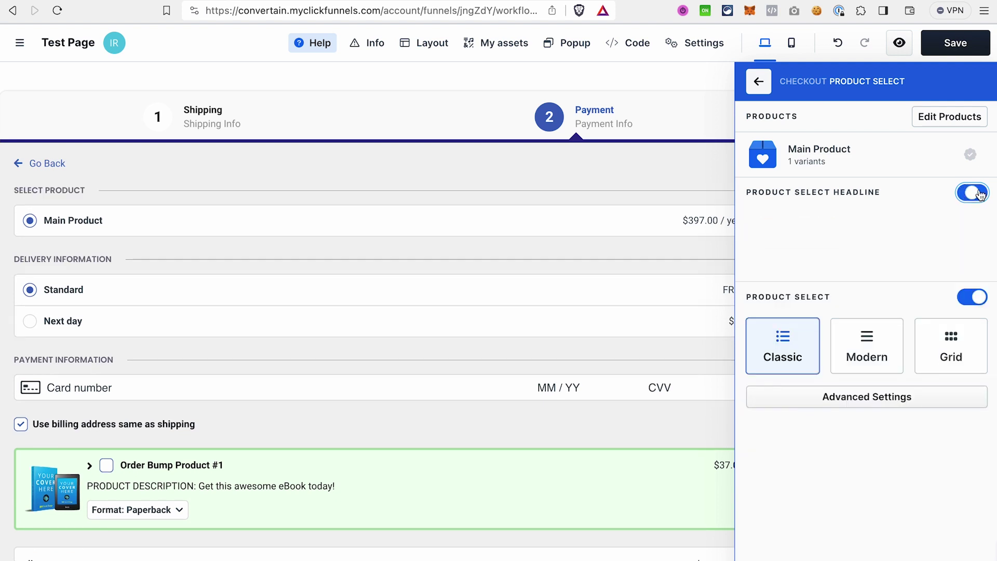
{"action": "left_click", "coordinate": [968, 307]}
{"action": "left_click", "coordinate": [970, 305]}
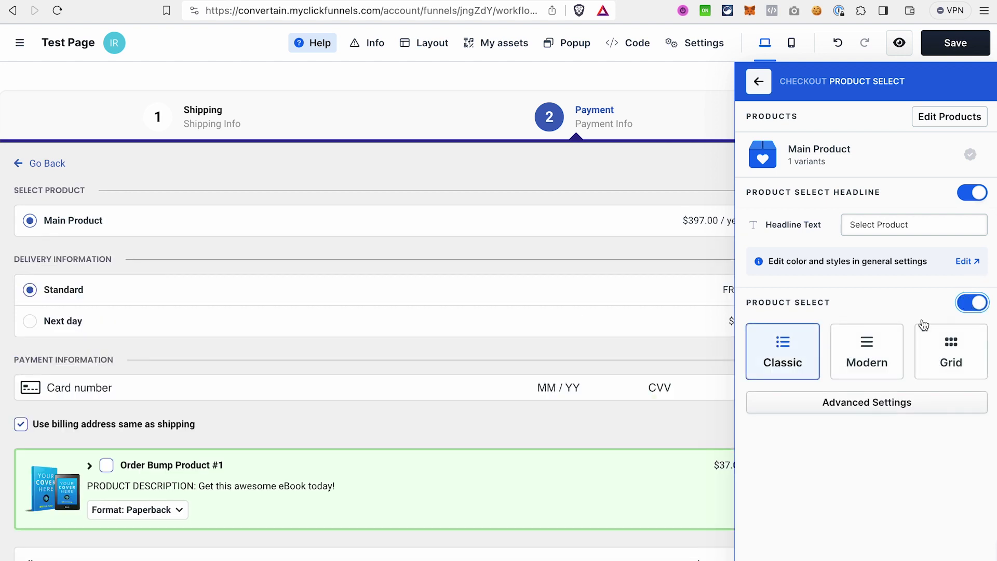
- Try the Modern product select style, return to Classic, and look over its advanced settings
{"action": "left_click", "coordinate": [863, 357]}
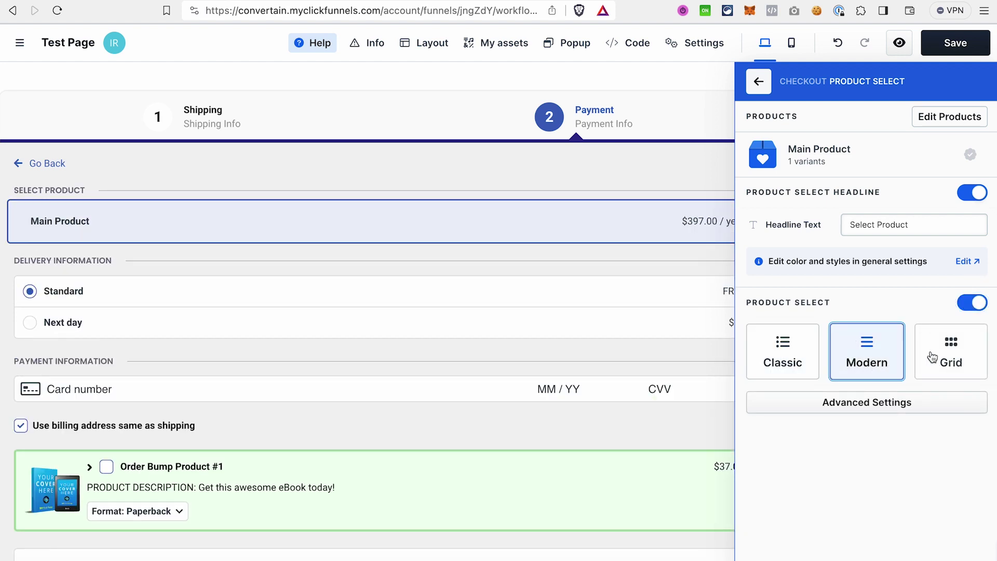
{"action": "left_click", "coordinate": [782, 351]}
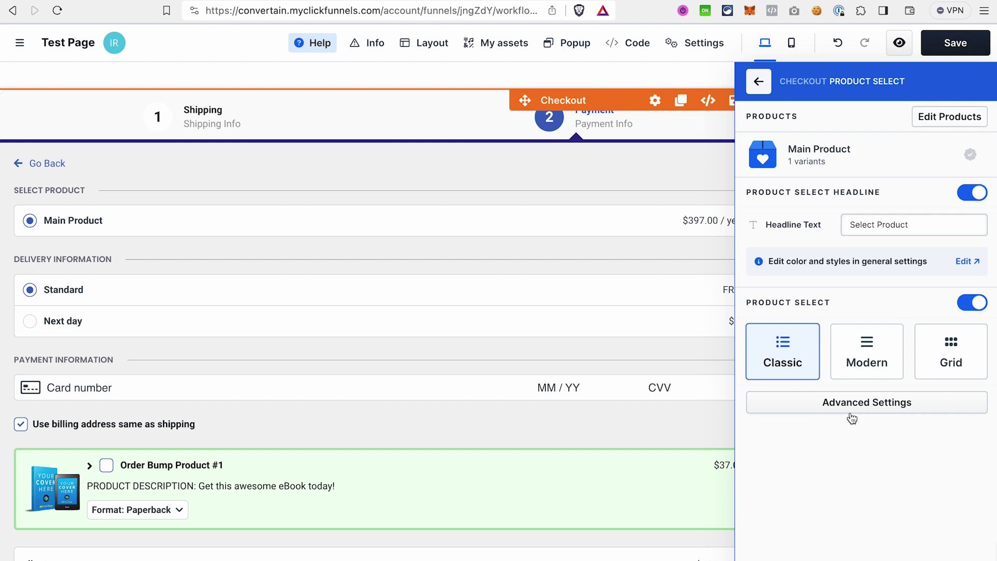
{"action": "left_click", "coordinate": [846, 404]}
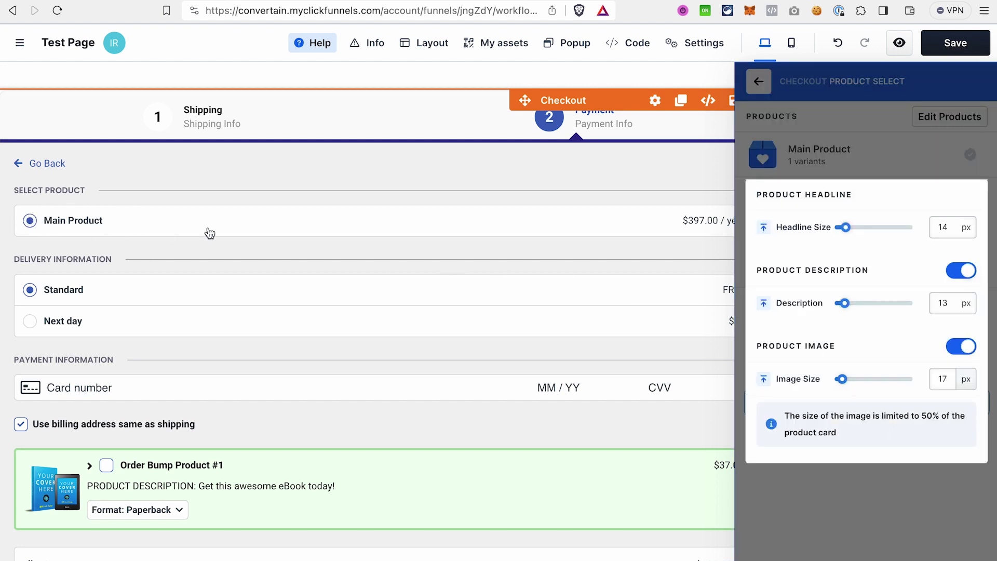
{"action": "left_click_drag", "start_coordinate": [846, 233], "coordinate": [847, 233]}
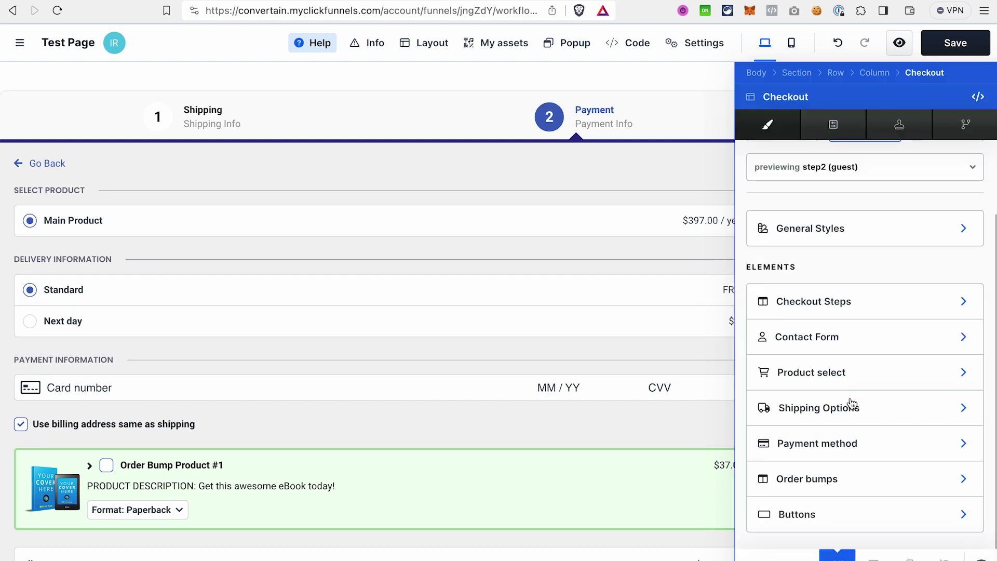
- In the Shipping Options settings, turn the shipping options off and on again, and leave the settings
{"action": "left_click", "coordinate": [851, 420]}
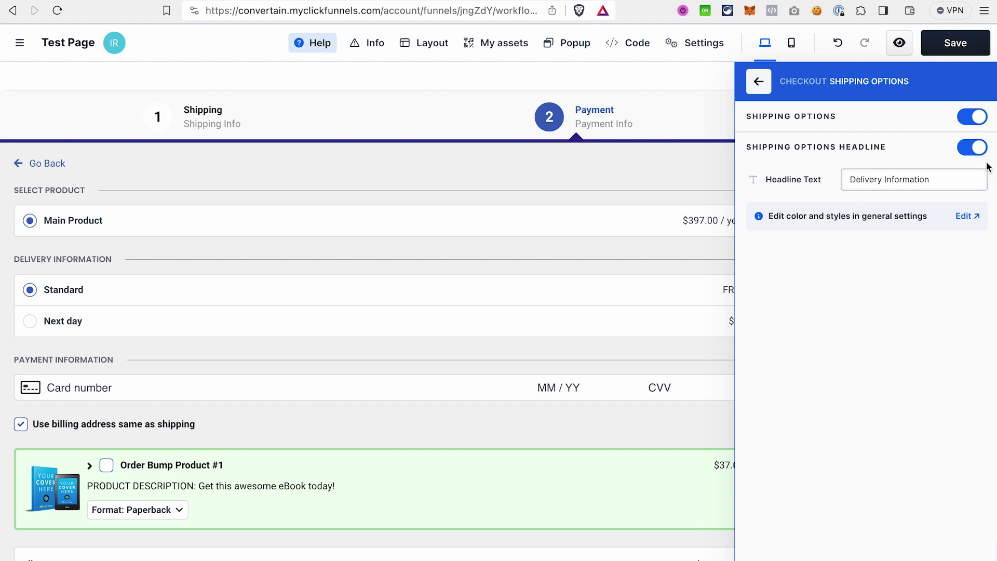
{"action": "left_click", "coordinate": [970, 120]}
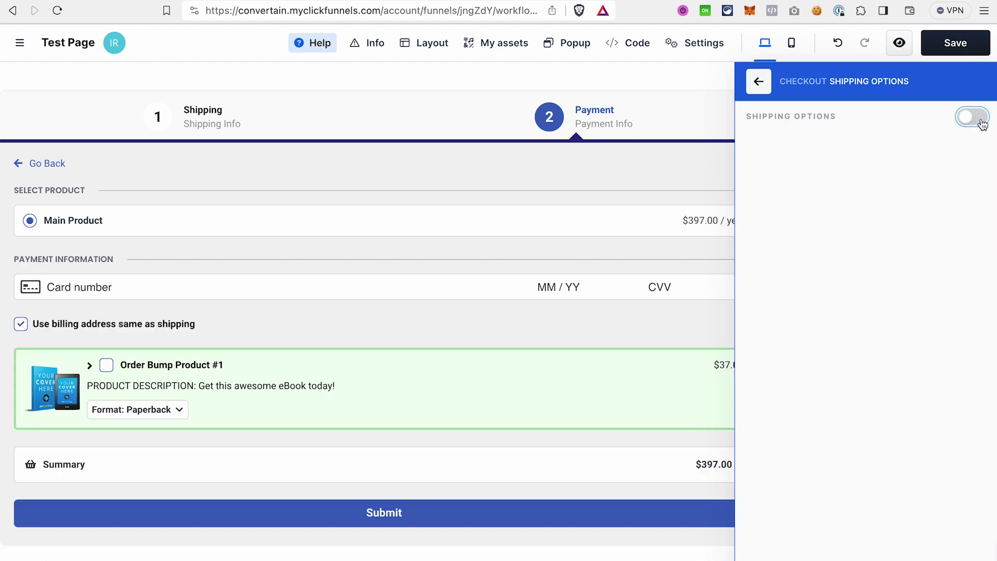
{"action": "left_click", "coordinate": [981, 122]}
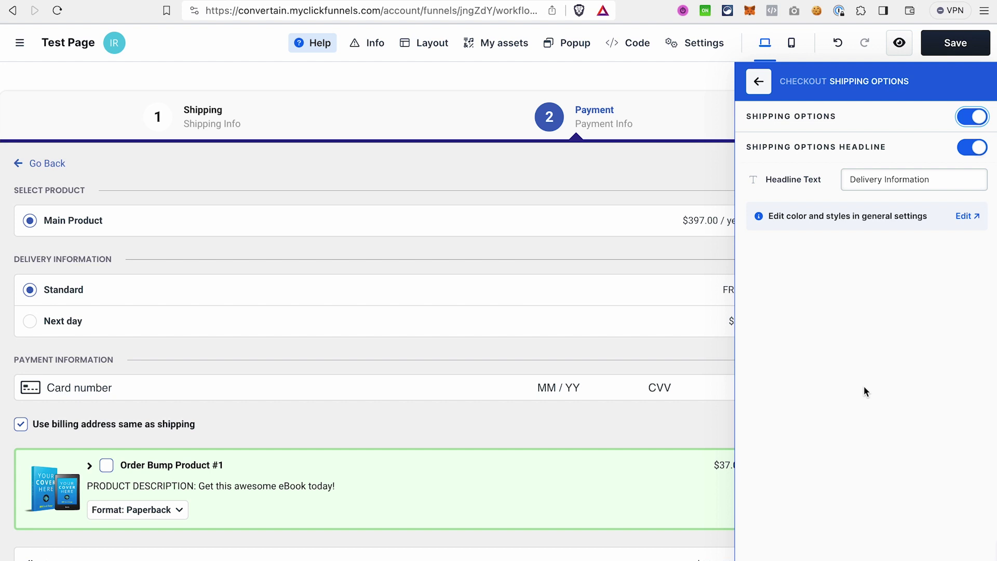
{"action": "key", "text": "Escape"}
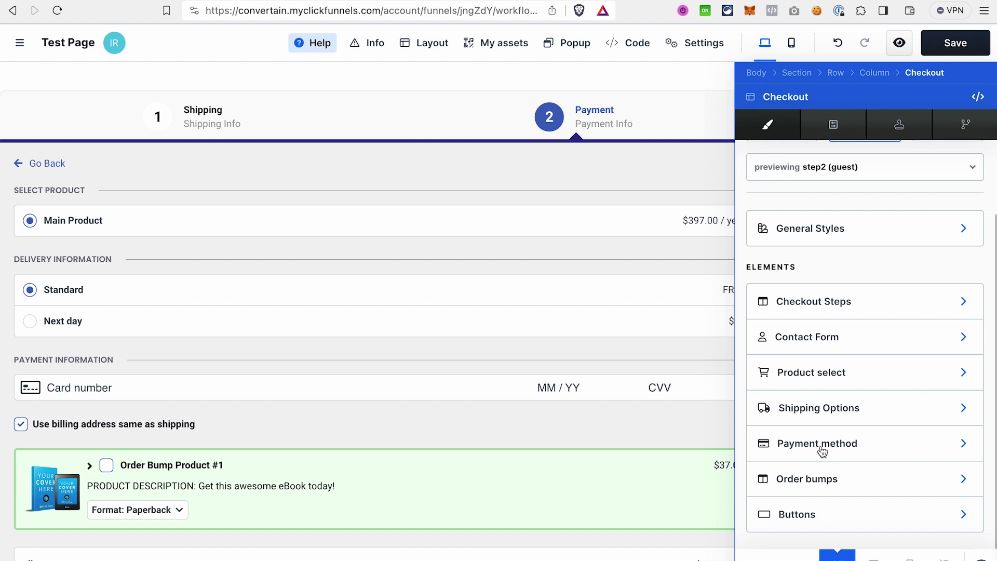
- Review the Payment method settings, and open the Order bumps settings to view the attached order bump product
{"action": "left_click", "coordinate": [798, 446]}
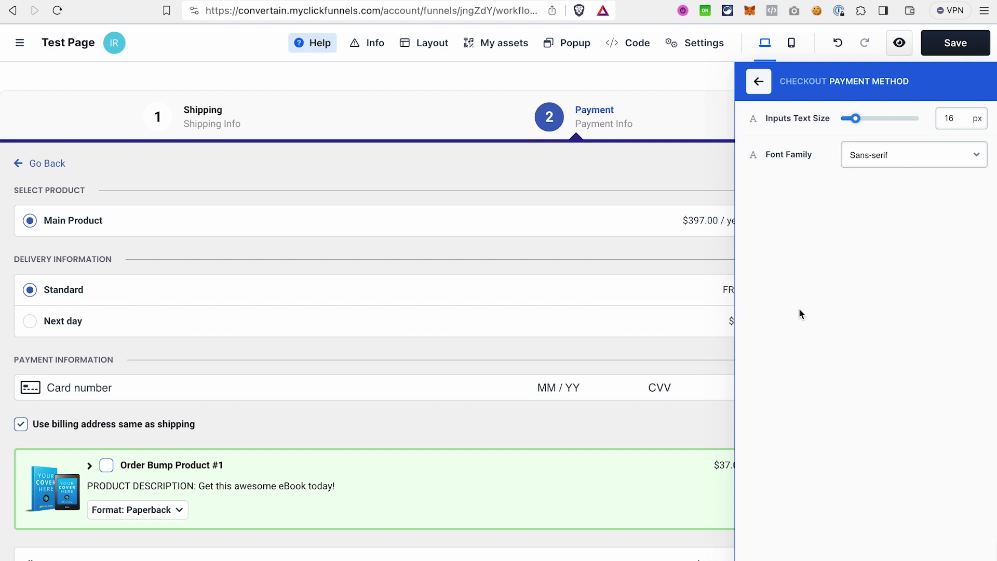
{"action": "key", "text": "Escape"}
{"action": "left_click", "coordinate": [818, 482]}
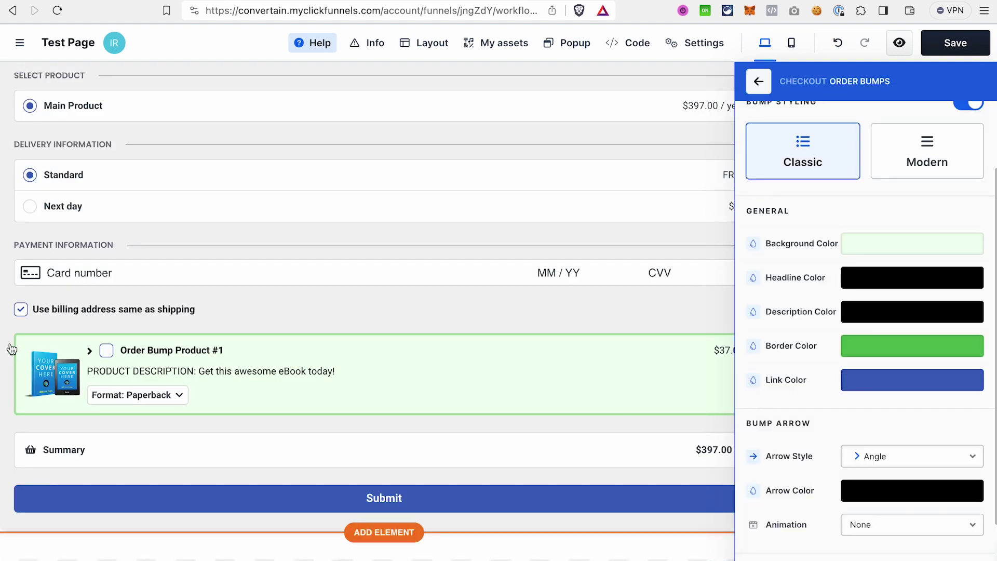
{"action": "scroll", "coordinate": [901, 197], "scroll_direction": "up", "scroll_amount": 2}
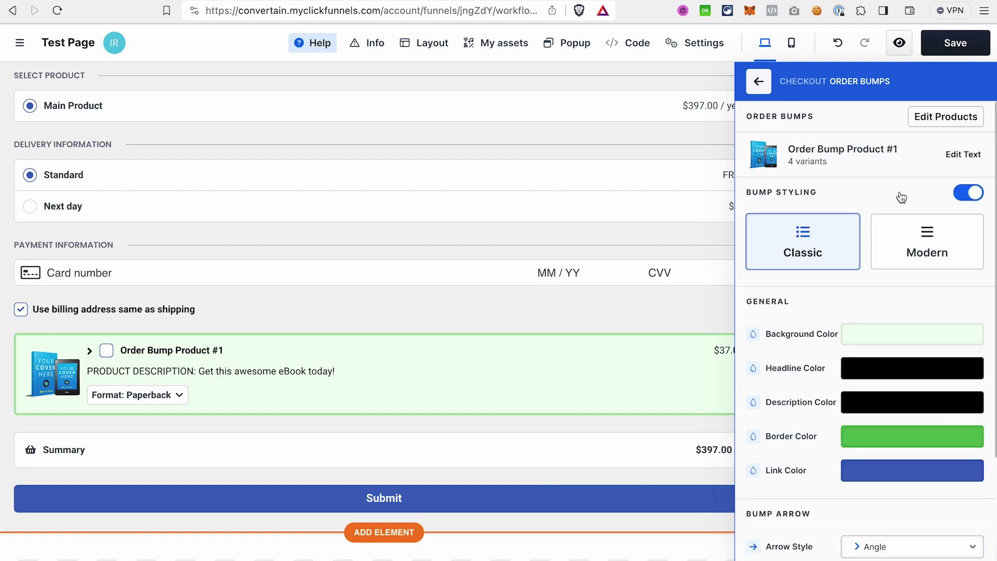
{"action": "left_click", "coordinate": [930, 121]}
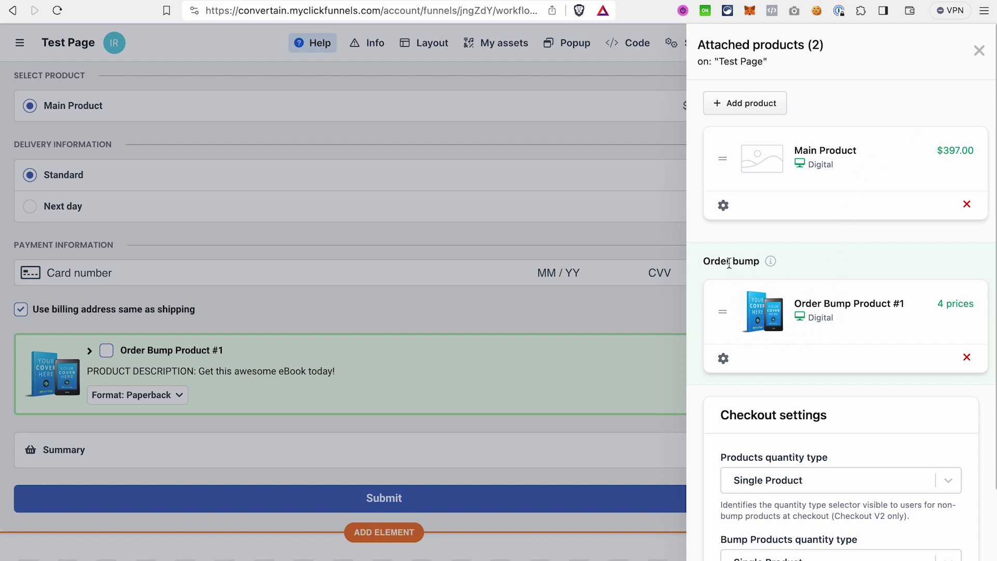
{"action": "key", "text": "Escape"}
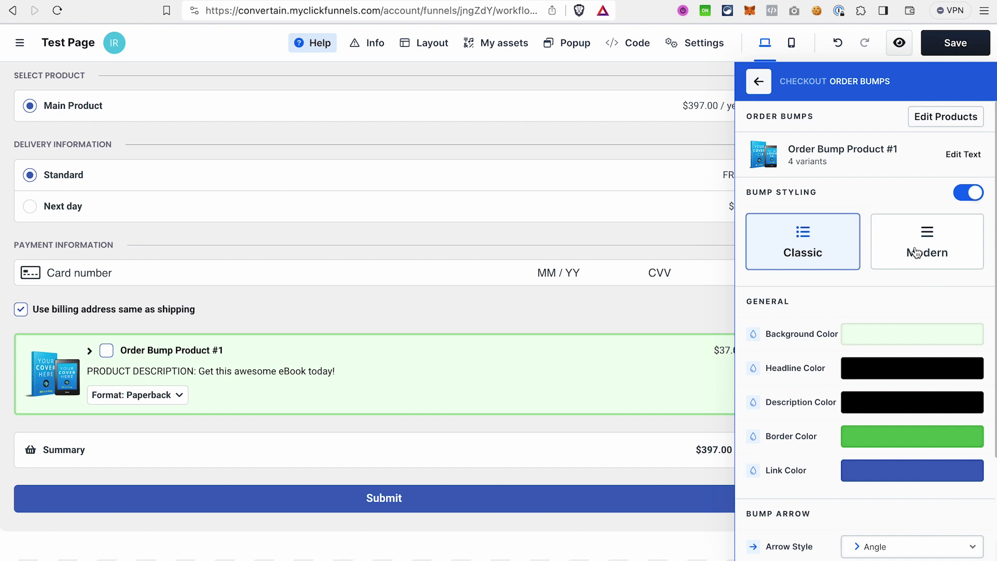
- Try the Modern bump styling, return to Classic, and set the bump arrow style to Simple
{"action": "left_click", "coordinate": [881, 256]}
{"action": "scroll", "coordinate": [881, 258], "scroll_direction": "down", "scroll_amount": 3}
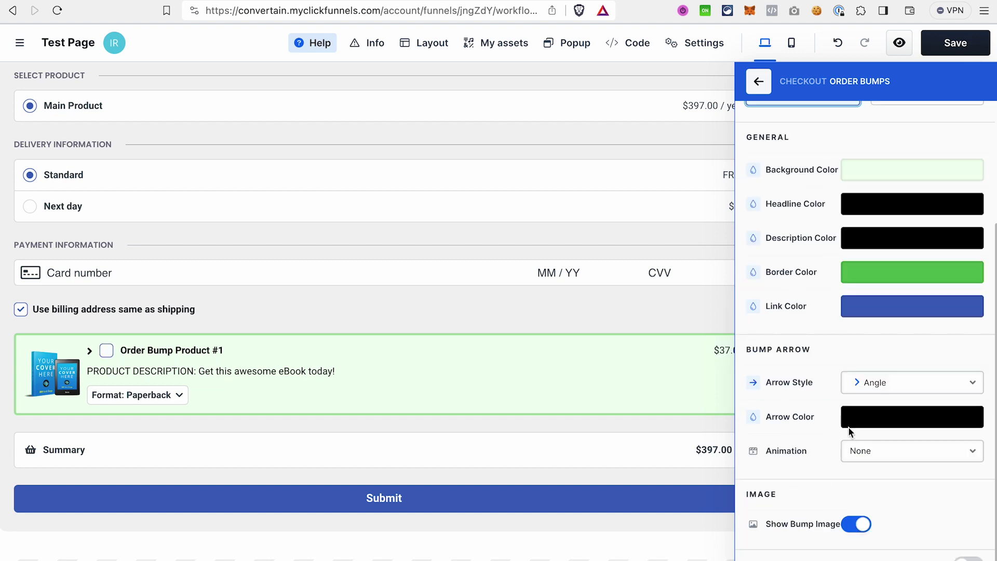
{"action": "left_click", "coordinate": [871, 394]}
{"action": "left_click", "coordinate": [885, 430]}
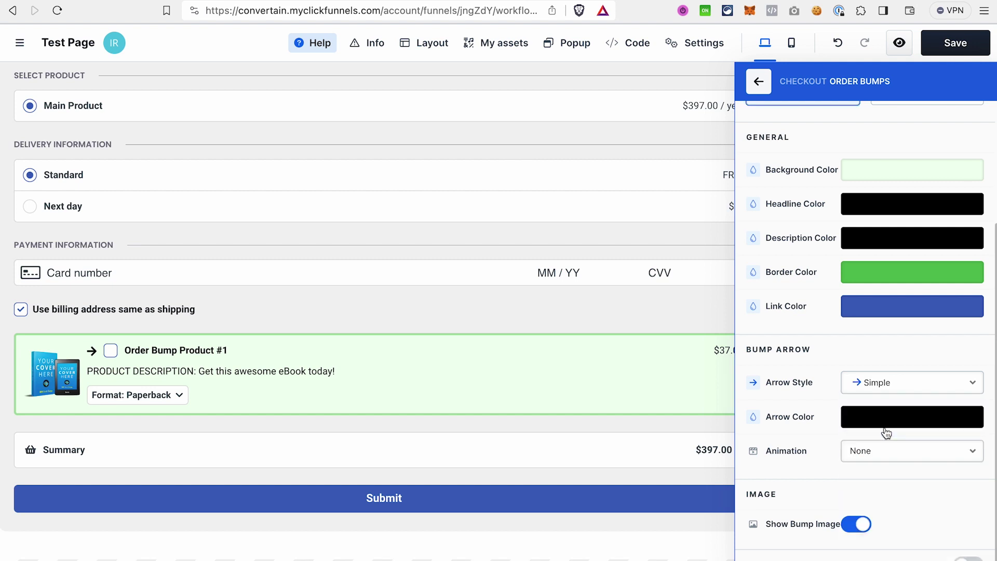
- Hide the order bump image, show it again, and leave the Order bumps settings
{"action": "left_click", "coordinate": [854, 525]}
{"action": "left_click", "coordinate": [856, 524]}
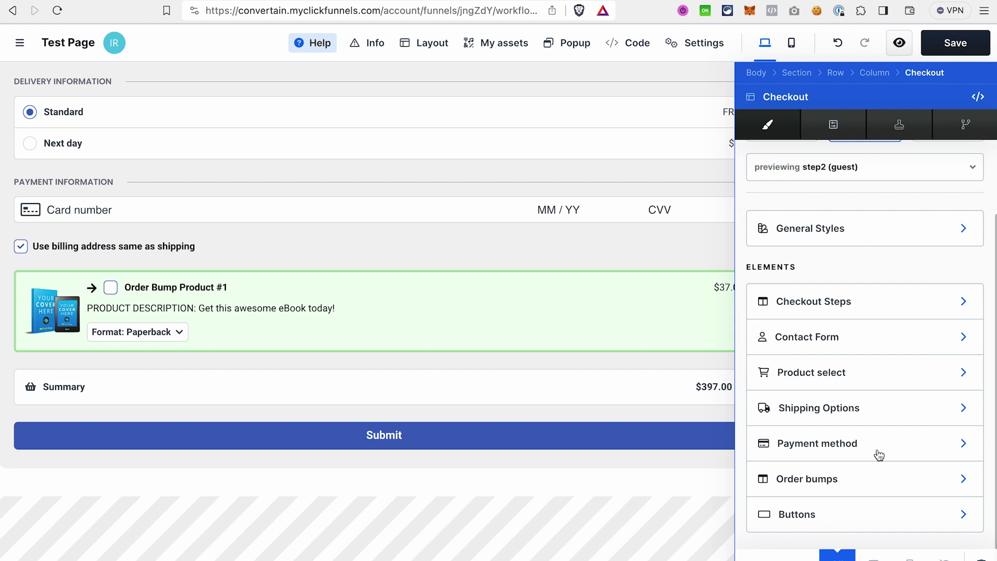
- In the checkout Buttons settings, enable the submit redirect override and review the button and primary text style options
{"action": "left_click", "coordinate": [783, 514]}
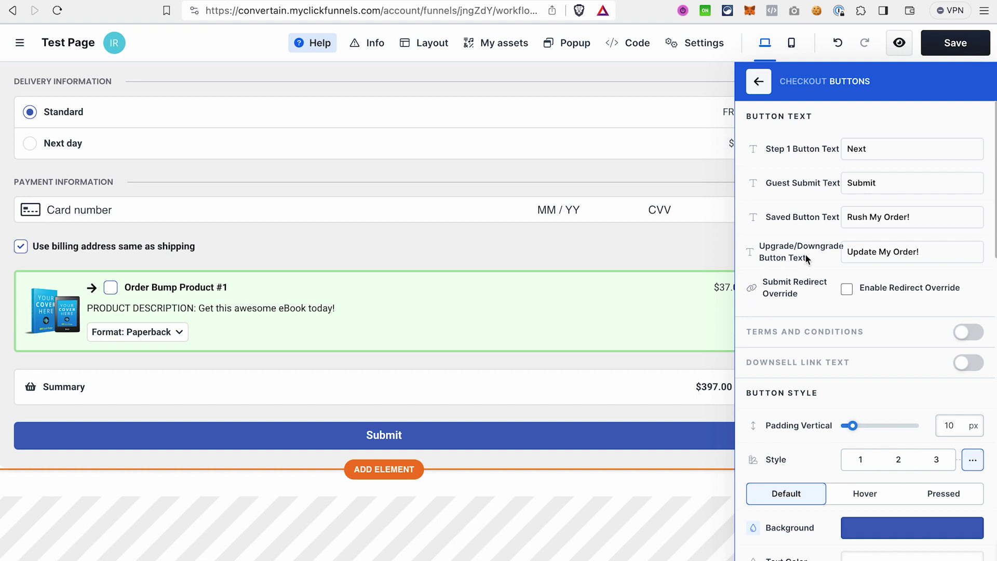
{"action": "left_click", "coordinate": [846, 289]}
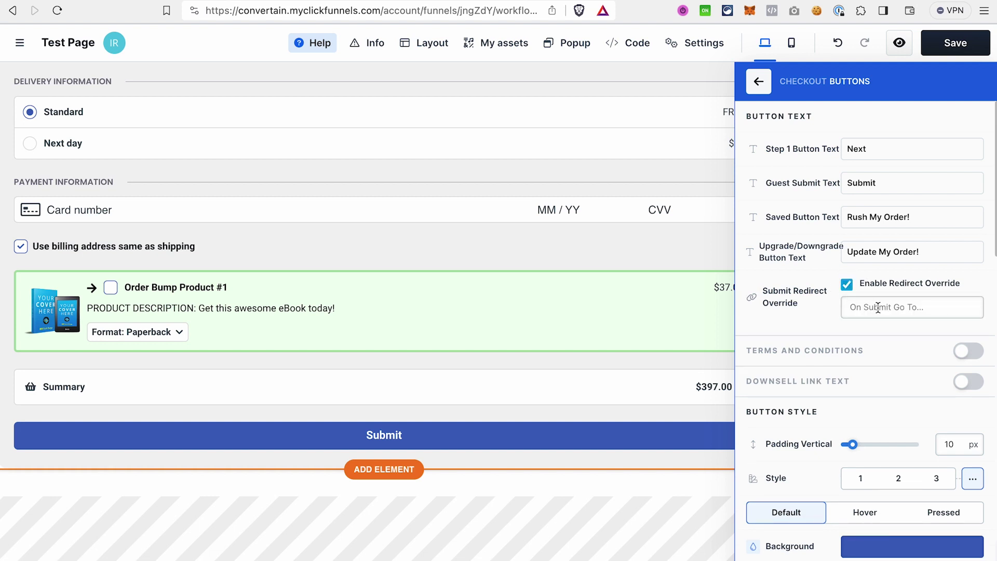
{"action": "scroll", "coordinate": [855, 272], "scroll_direction": "down", "scroll_amount": 3}
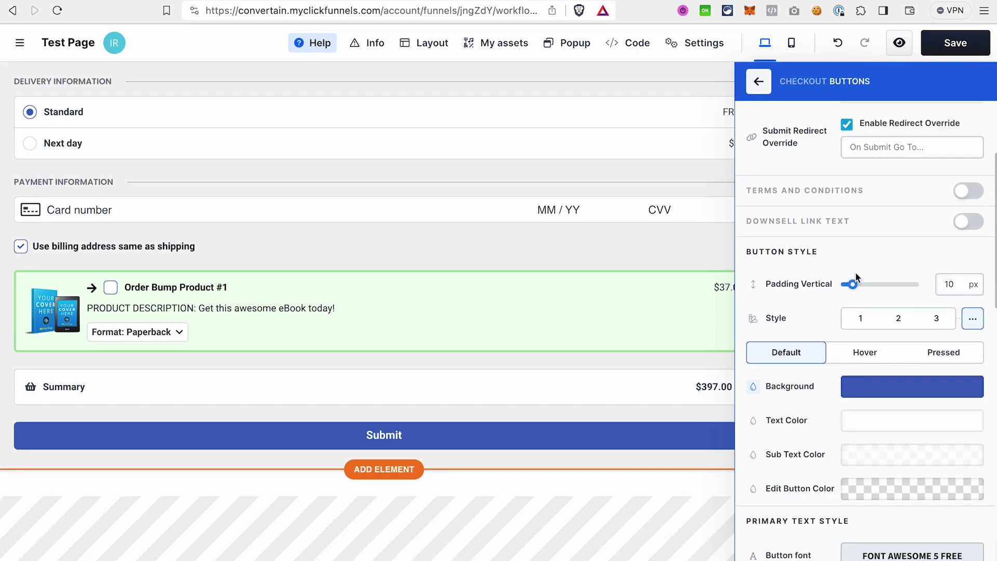
{"action": "scroll", "coordinate": [855, 275], "scroll_direction": "down", "scroll_amount": 2}
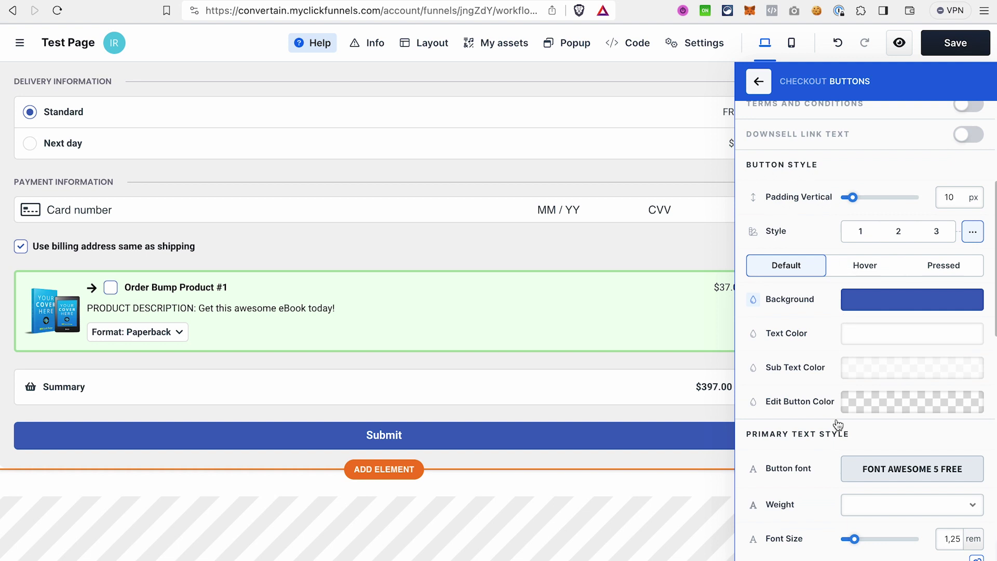
{"action": "scroll", "coordinate": [837, 423], "scroll_direction": "down", "scroll_amount": 6}
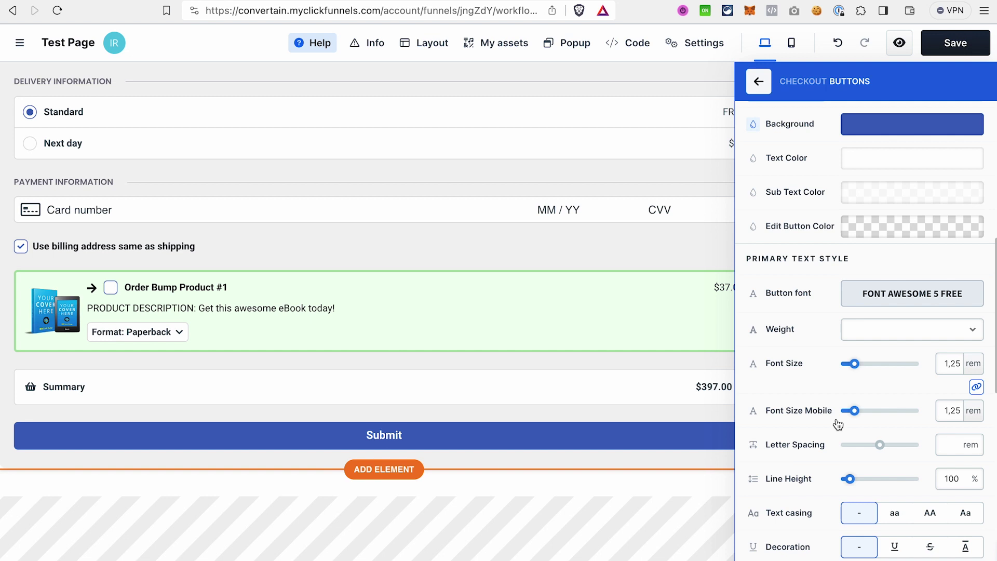
{"action": "scroll", "coordinate": [836, 419], "scroll_direction": "down", "scroll_amount": 10}
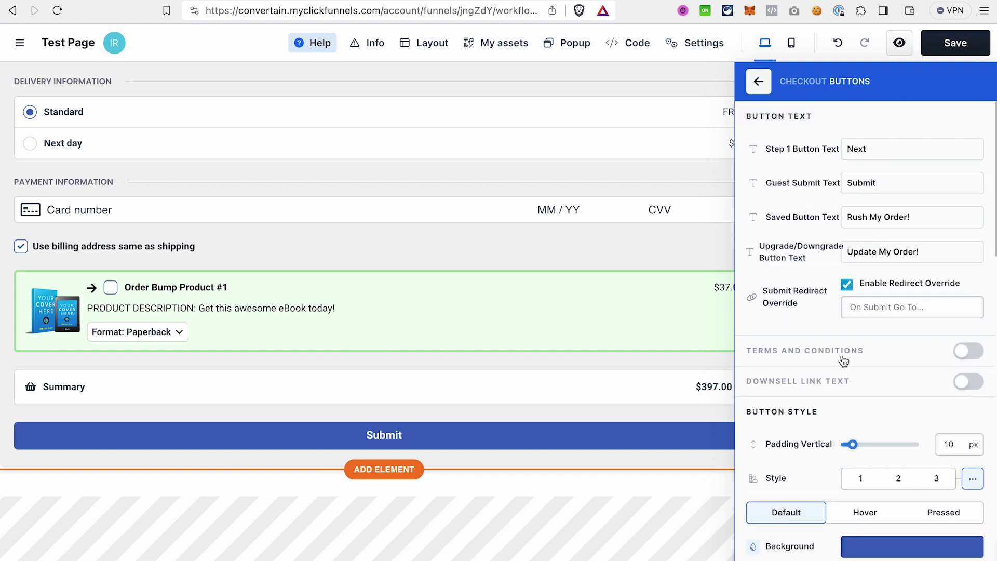
- Turn on the terms and conditions, select the example terms text, and toggle the downsell link text
{"action": "left_click", "coordinate": [971, 353]}
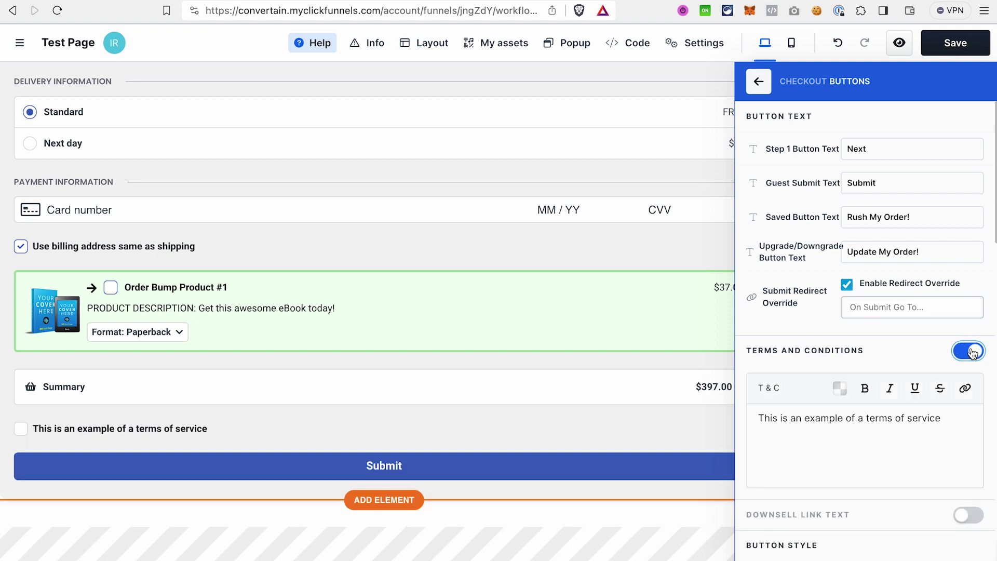
{"action": "scroll", "coordinate": [763, 338], "scroll_direction": "down", "scroll_amount": 3}
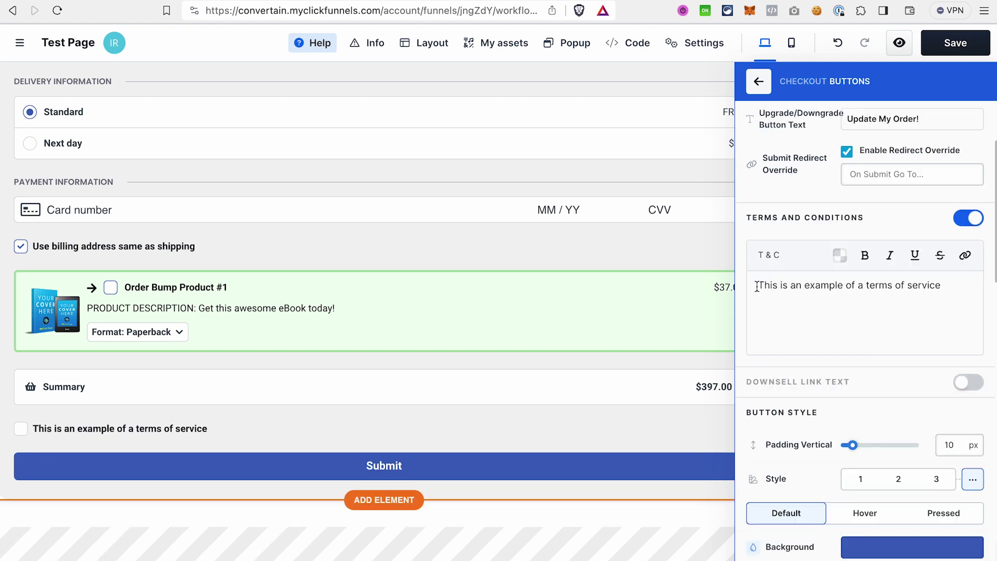
{"action": "left_click_drag", "start_coordinate": [757, 286], "coordinate": [951, 284]}
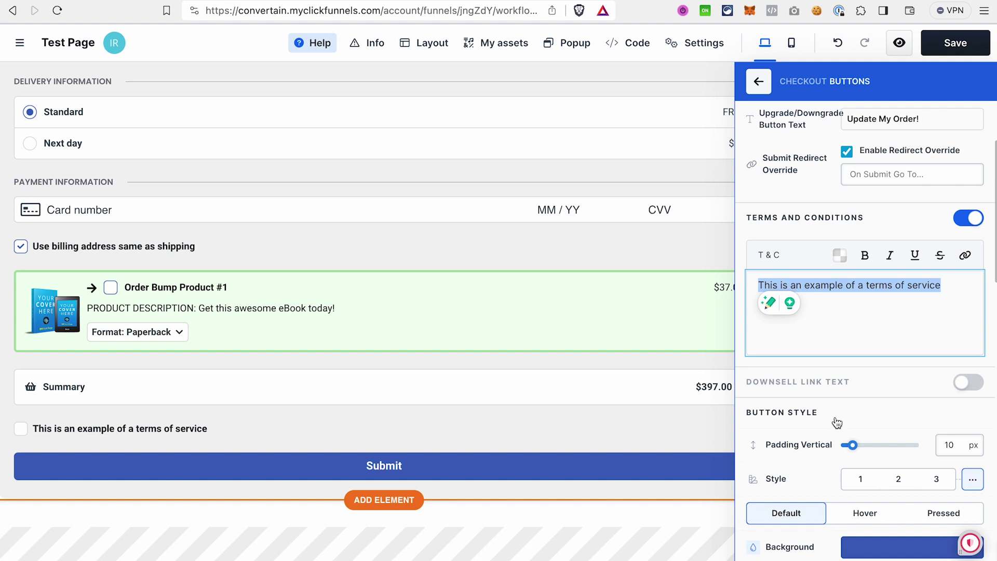
{"action": "left_click", "coordinate": [973, 385]}
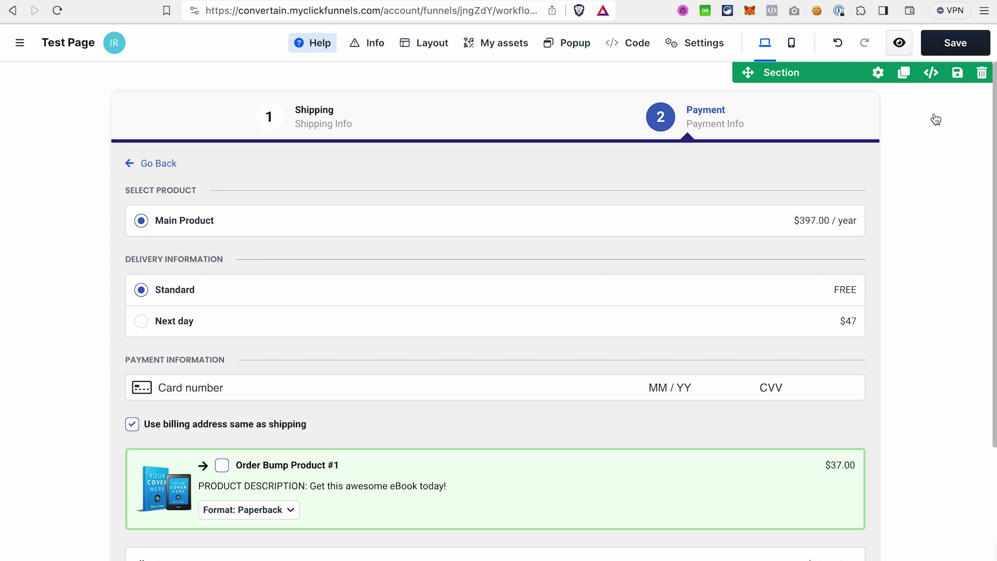
- Save the Test Page and open the funnel's Upsell page for editing
{"action": "left_click", "coordinate": [954, 44]}
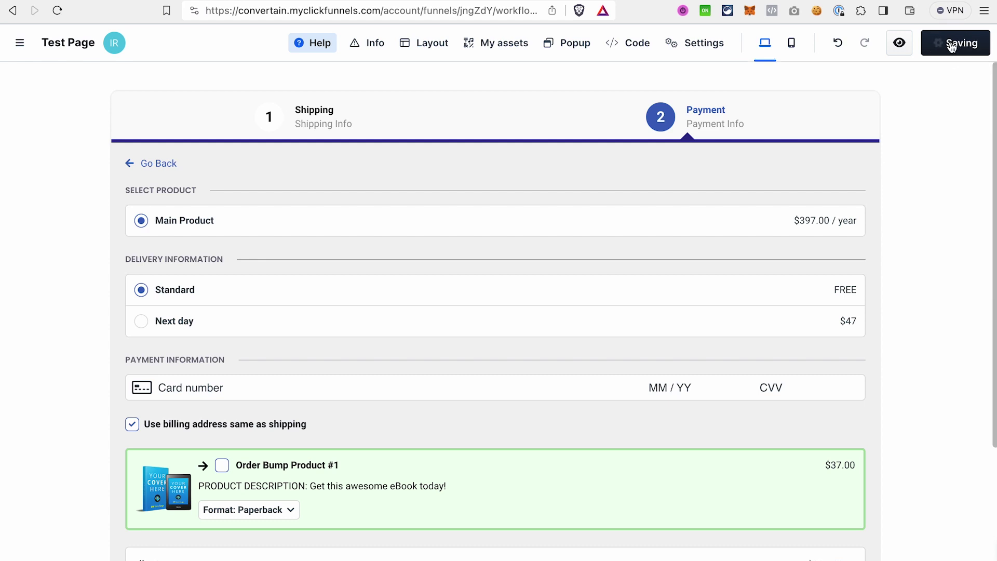
{"action": "left_click", "coordinate": [20, 43]}
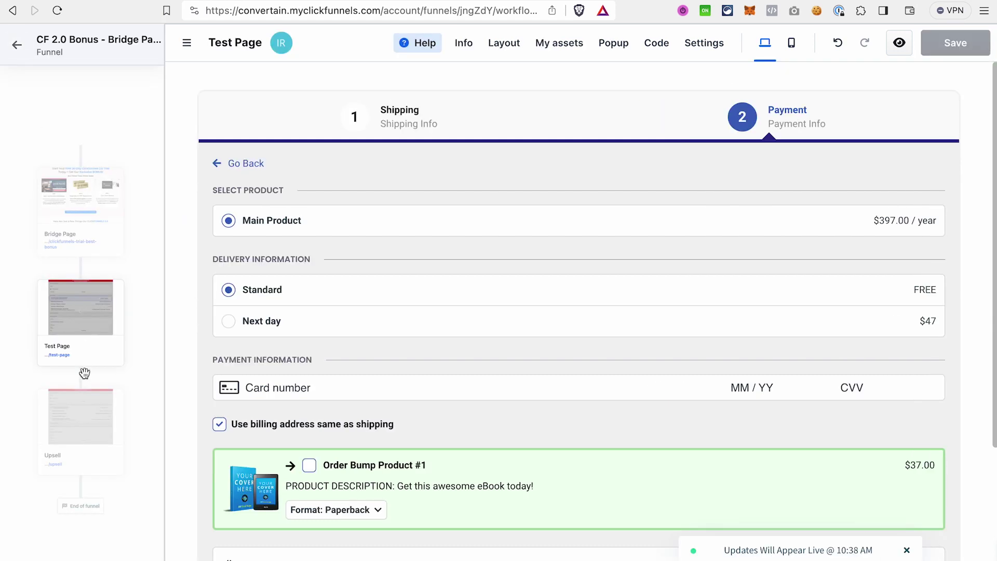
{"action": "left_click", "coordinate": [74, 426]}
- Add a Checkout element from the Order elements to the empty row of the Upsell page
{"action": "left_click", "coordinate": [550, 104]}
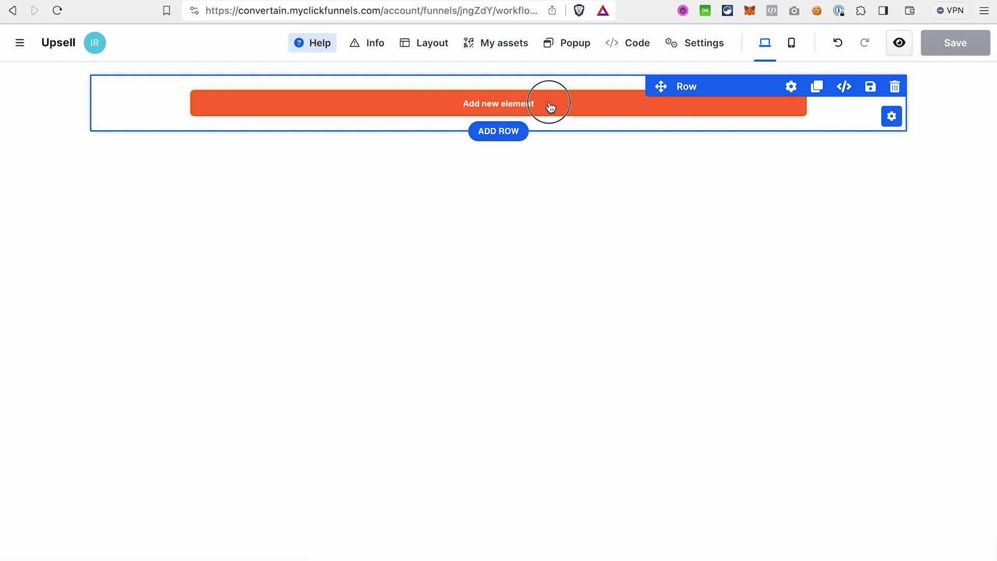
{"action": "left_click", "coordinate": [909, 147]}
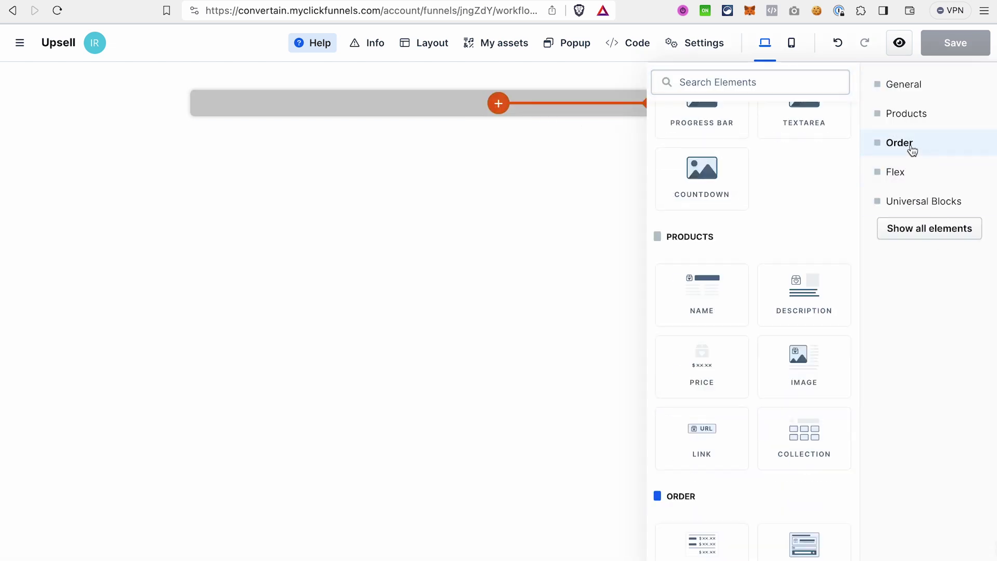
{"action": "left_click", "coordinate": [815, 184]}
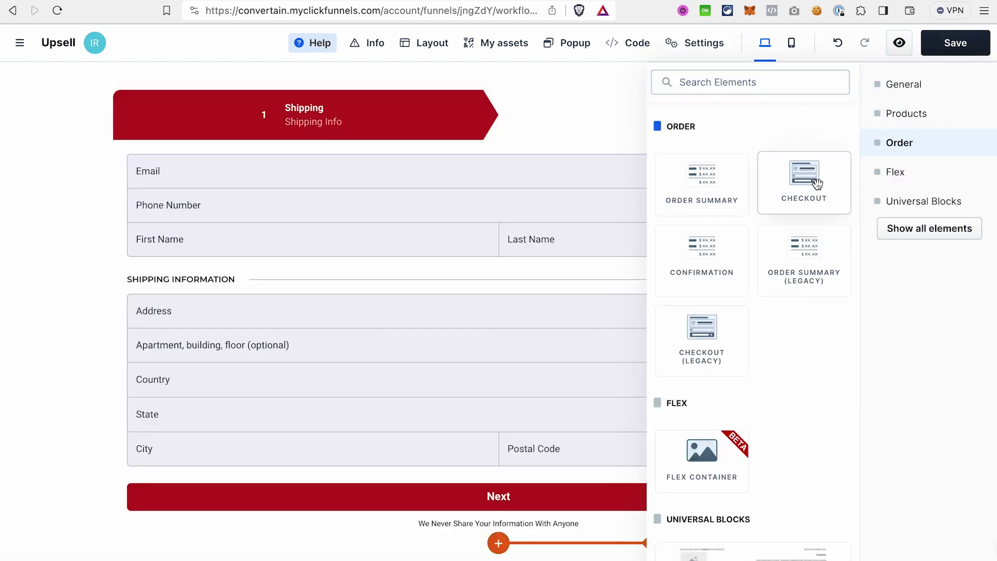
{"action": "left_click", "coordinate": [551, 129]}
- Apply the Grey BG w/ Accent Color template to the Upsell checkout and set its preview to OTO
{"action": "mouse_move", "coordinate": [770, 118]}
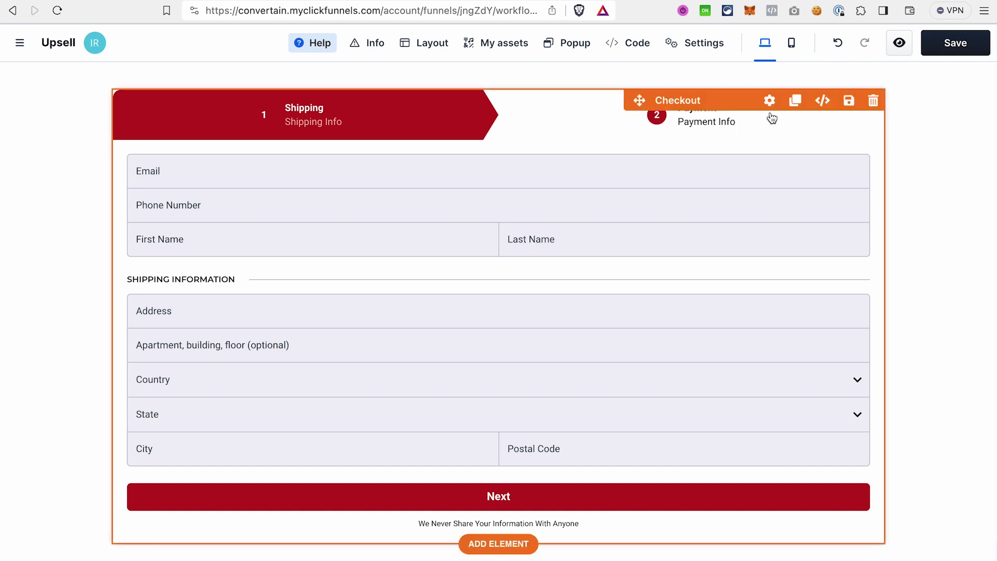
{"action": "left_click", "coordinate": [769, 101]}
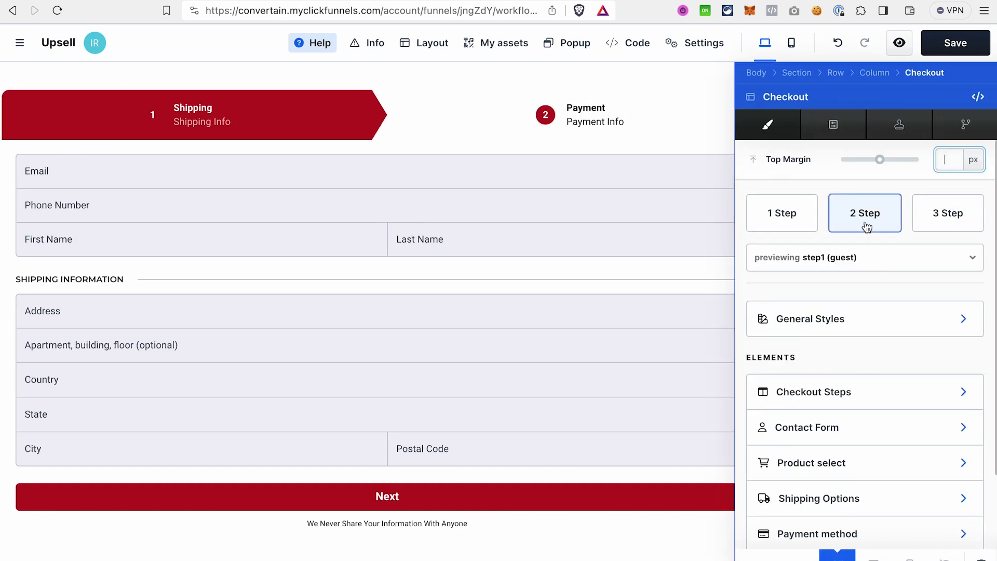
{"action": "left_click", "coordinate": [903, 130]}
{"action": "scroll", "coordinate": [872, 403], "scroll_direction": "down", "scroll_amount": 12}
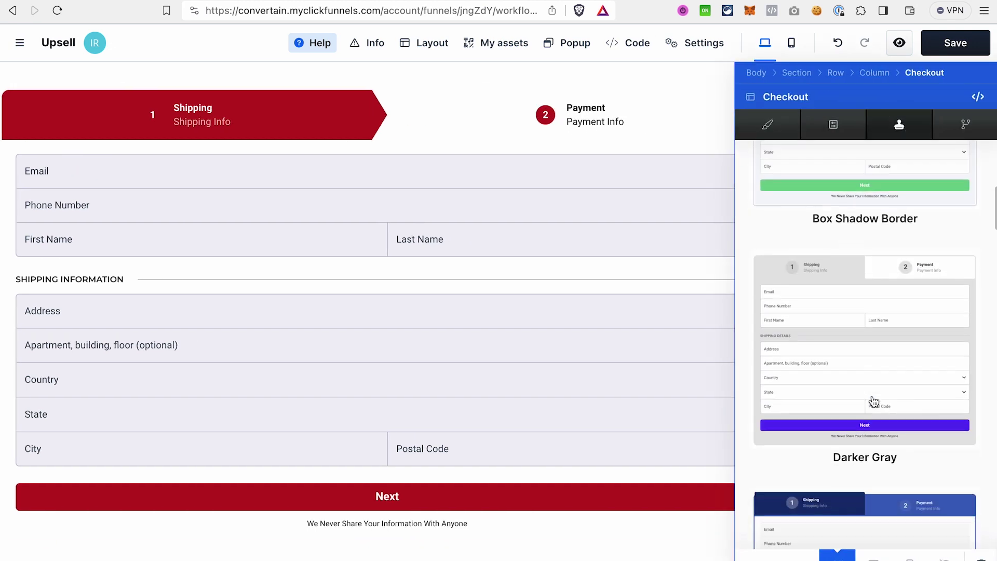
{"action": "scroll", "coordinate": [872, 400], "scroll_direction": "down", "scroll_amount": 5}
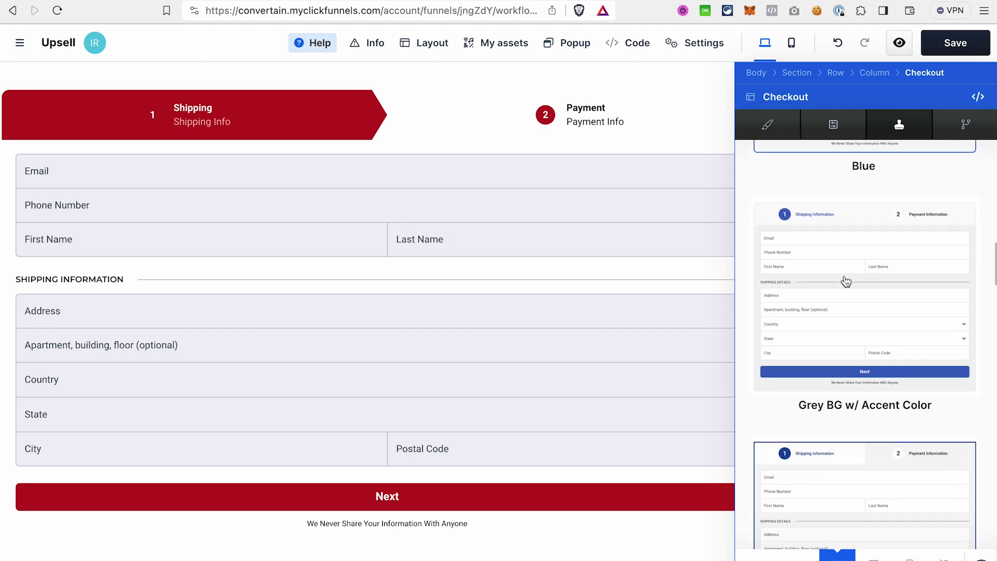
{"action": "left_click", "coordinate": [845, 281]}
{"action": "left_click", "coordinate": [655, 239]}
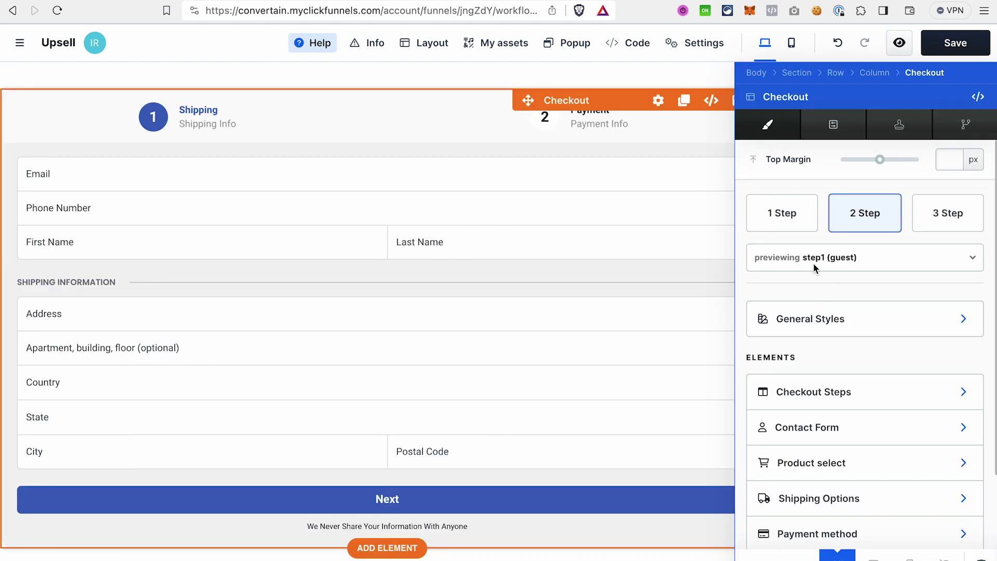
{"action": "left_click", "coordinate": [972, 257]}
{"action": "left_click", "coordinate": [761, 320]}
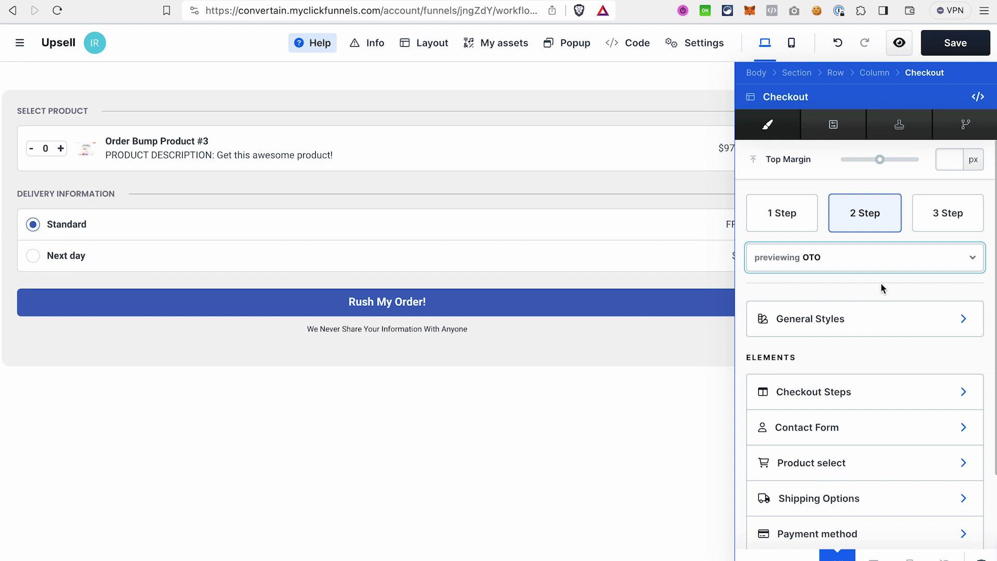
- In the checkout Buttons settings, turn on the downsell link text and set it to "No, I don't want this!"
{"action": "scroll", "coordinate": [881, 283], "scroll_direction": "down", "scroll_amount": 3}
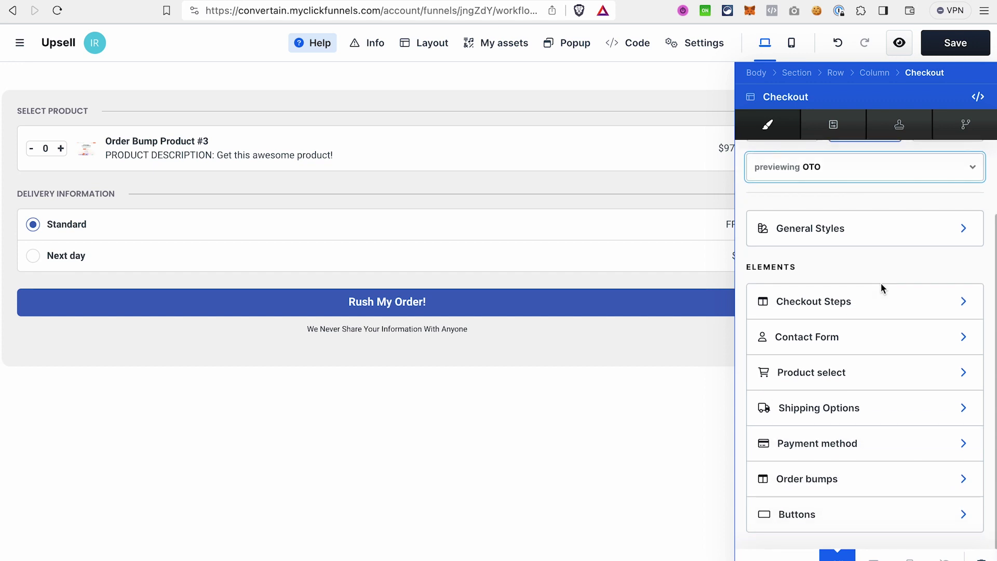
{"action": "left_click", "coordinate": [809, 510]}
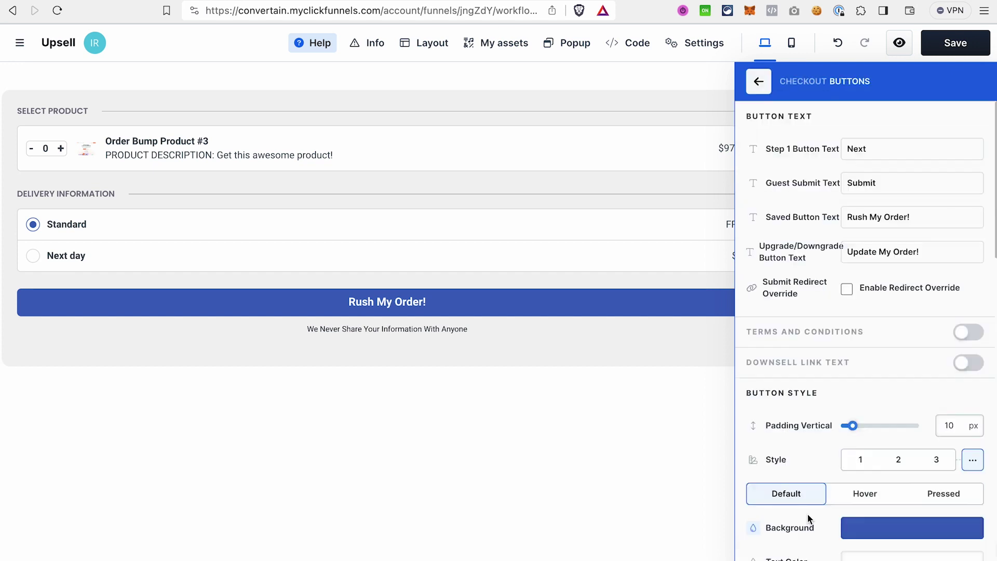
{"action": "left_click", "coordinate": [973, 367]}
{"action": "left_click", "coordinate": [860, 398]}
{"action": "type", "text": ", I dont want this!"}
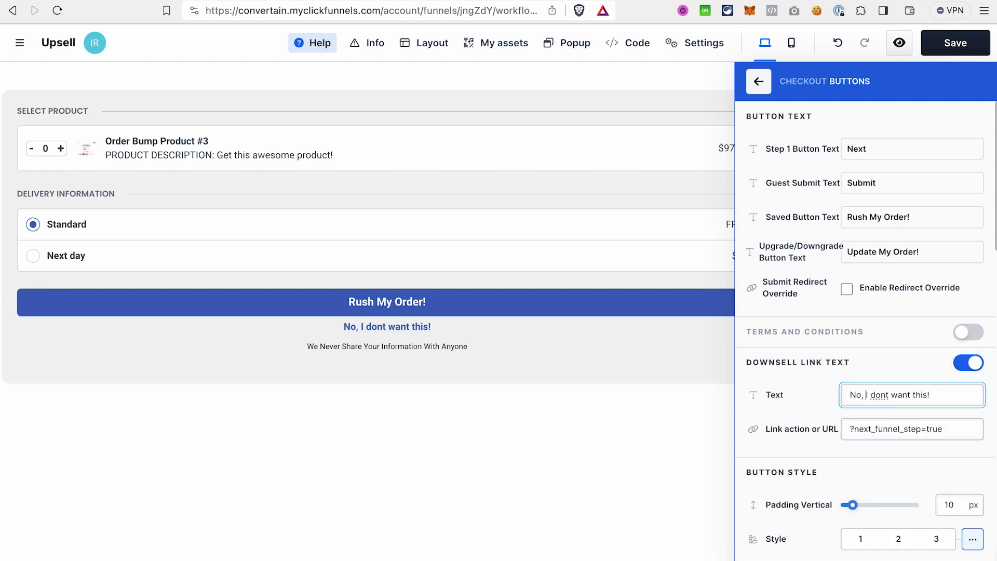
{"action": "type", "text": "'"}
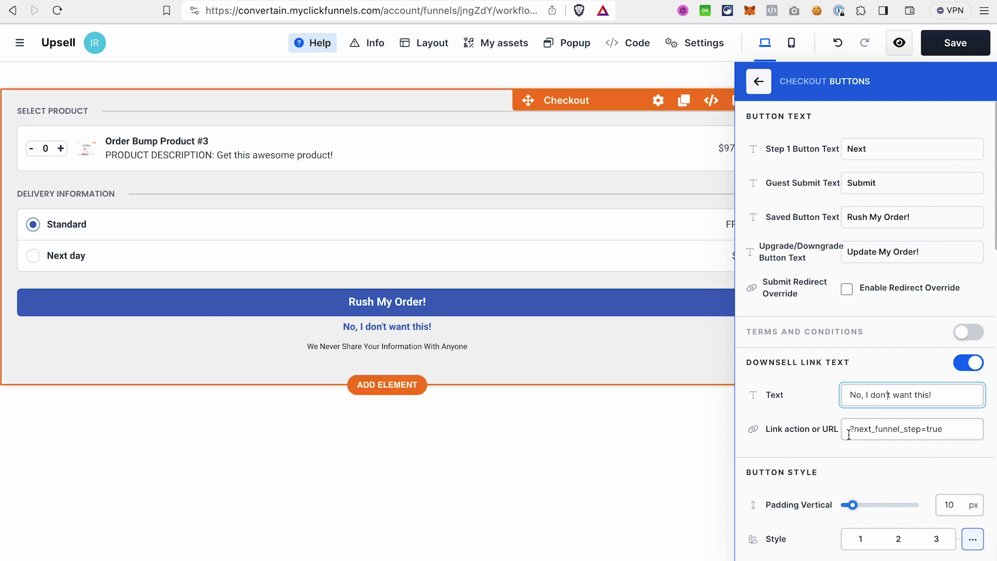
{"action": "left_click_drag", "start_coordinate": [849, 430], "coordinate": [967, 427]}
{"action": "key", "text": "BackSpace"}
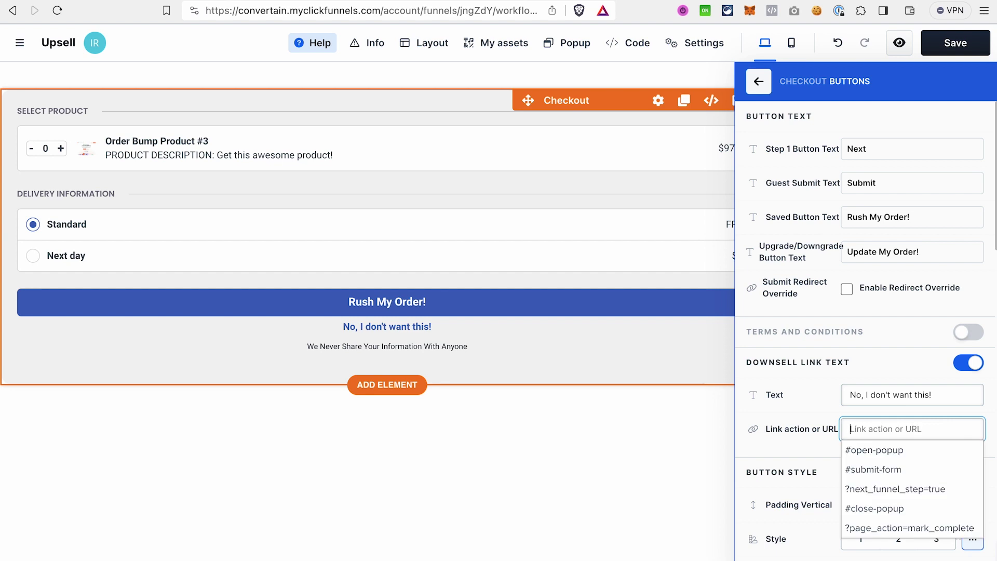
{"action": "key", "text": "super+v"}
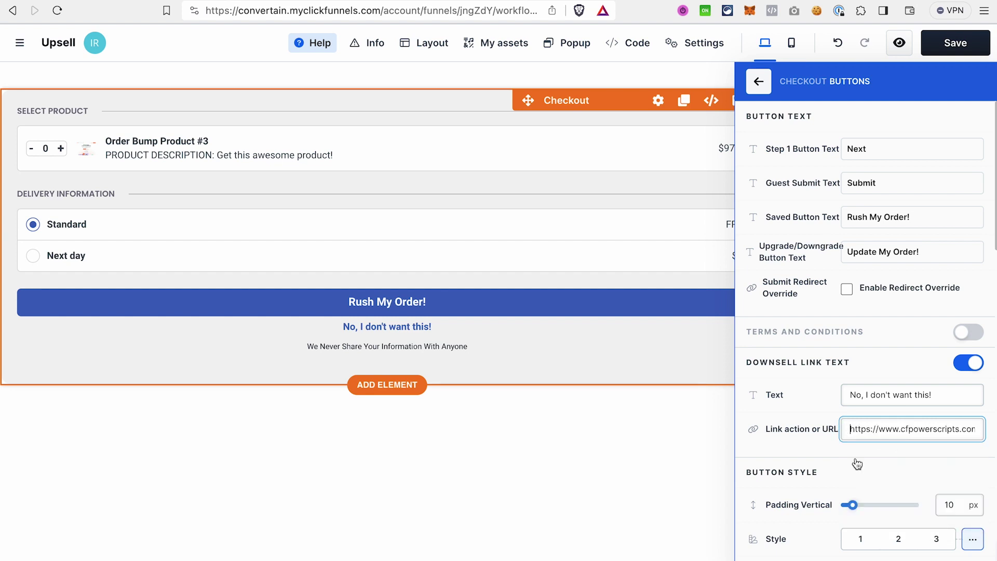
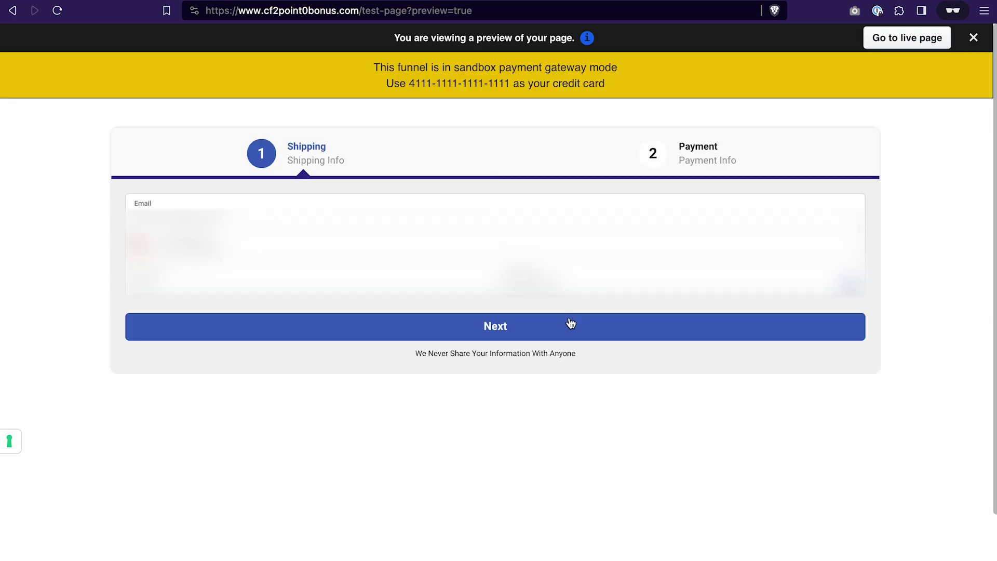
- In the Test Page preview, continue to the payment step and enter the sandbox card number, expiry date and CVV
{"action": "left_click", "coordinate": [541, 332]}
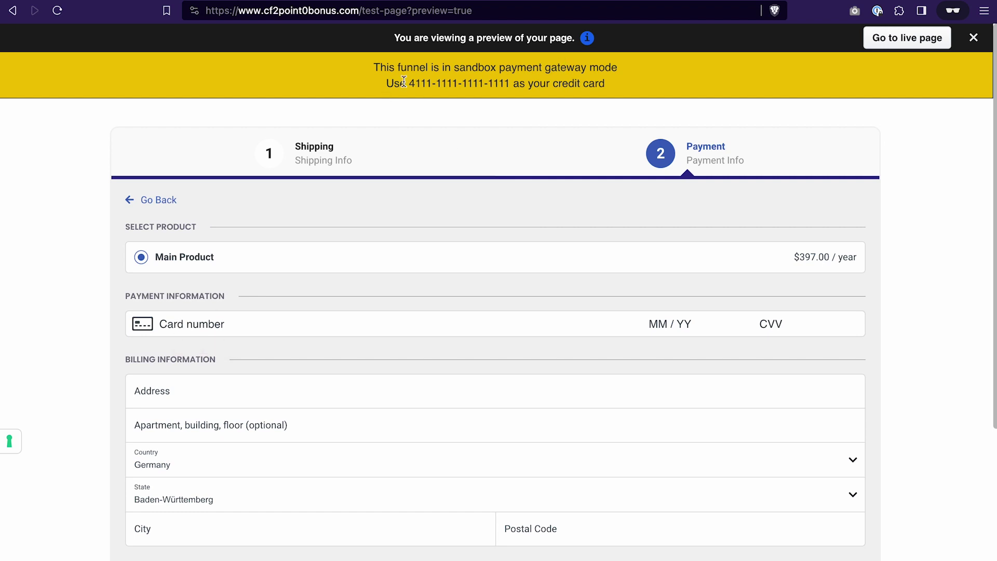
{"action": "left_click_drag", "start_coordinate": [406, 83], "coordinate": [510, 83]}
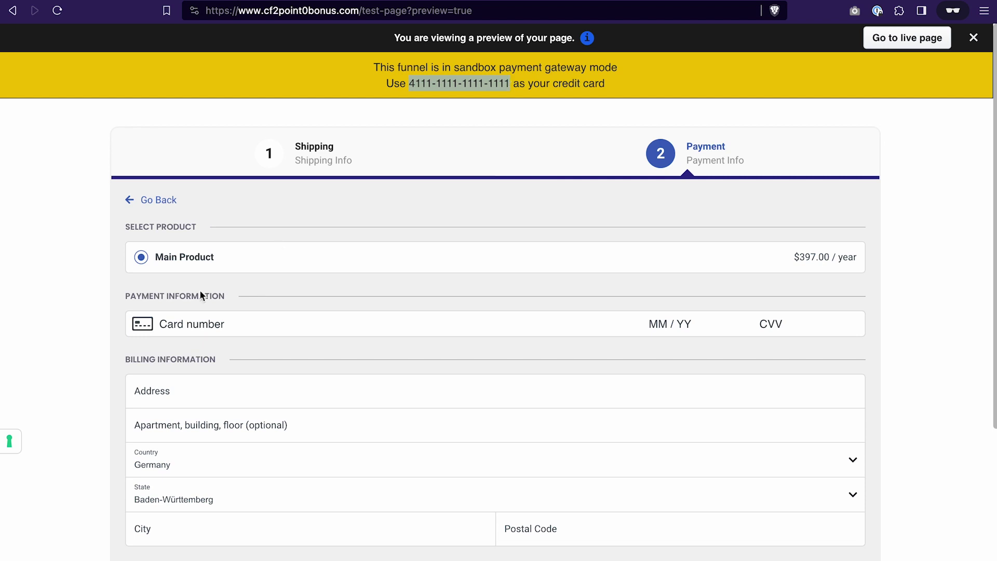
{"action": "left_click", "coordinate": [180, 316]}
{"action": "key", "text": "ctrl+v"}
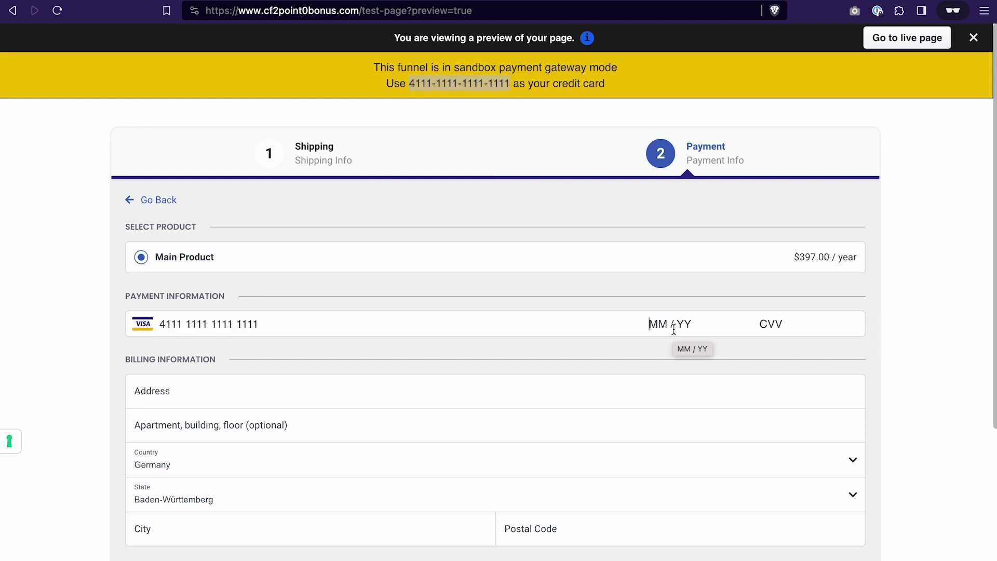
{"action": "type", "text": "02 / 34 "}
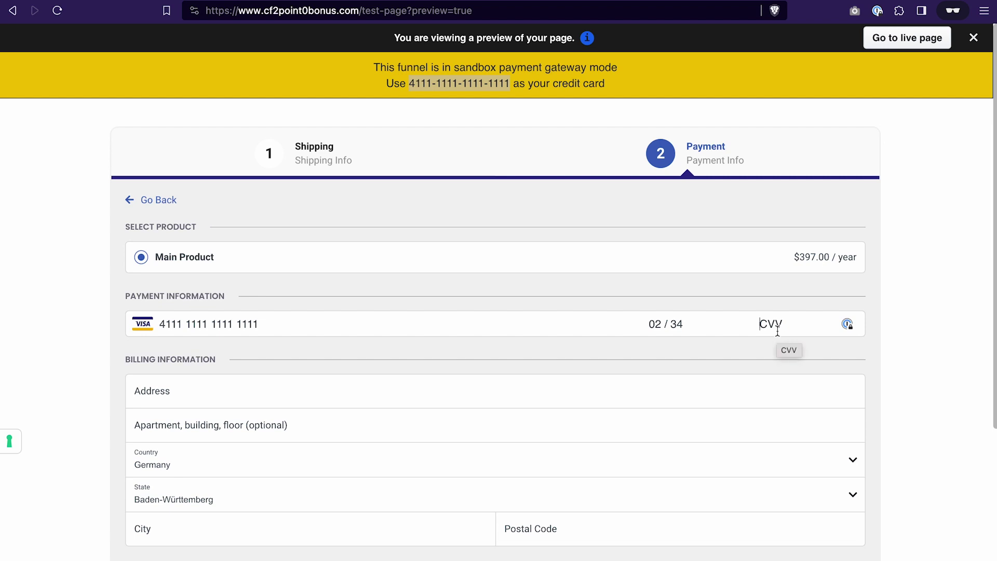
{"action": "type", "text": "123"}
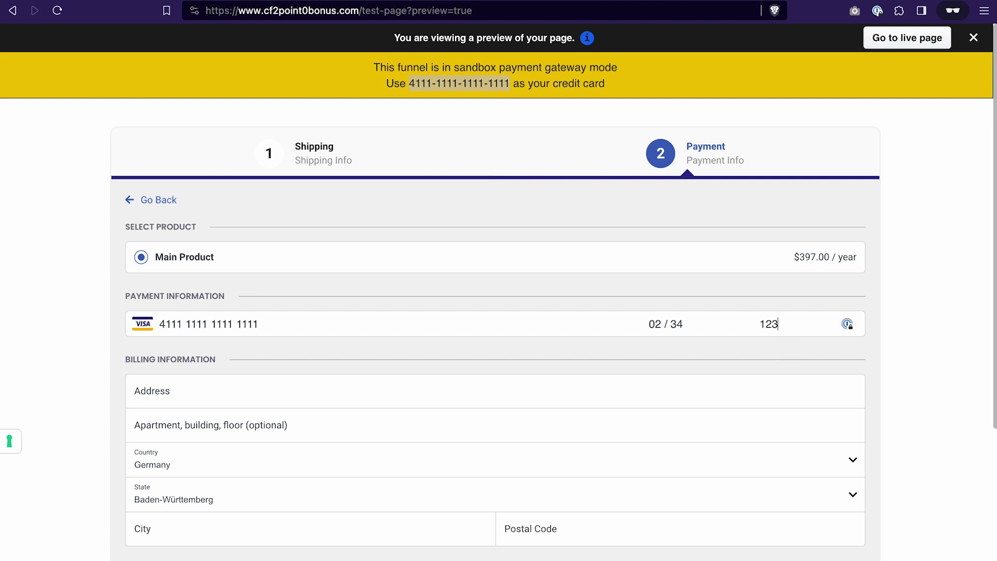
- Add Order Bump Product #1 to the test order, expand the order summary, and submit the order
{"action": "scroll", "coordinate": [285, 421], "scroll_direction": "down", "scroll_amount": 4}
{"action": "left_click", "coordinate": [222, 371]}
{"action": "left_click", "coordinate": [850, 471]}
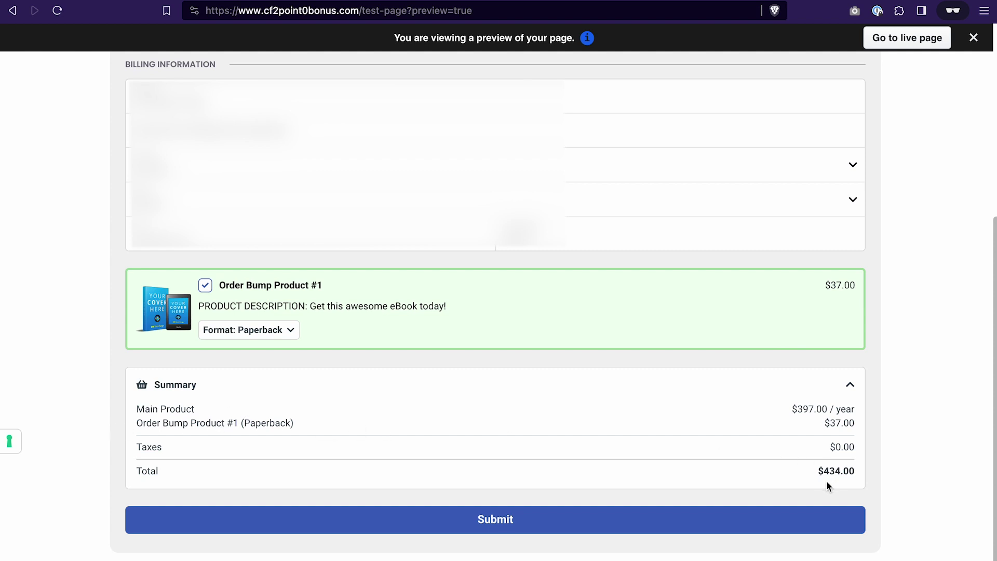
{"action": "left_click", "coordinate": [523, 528]}
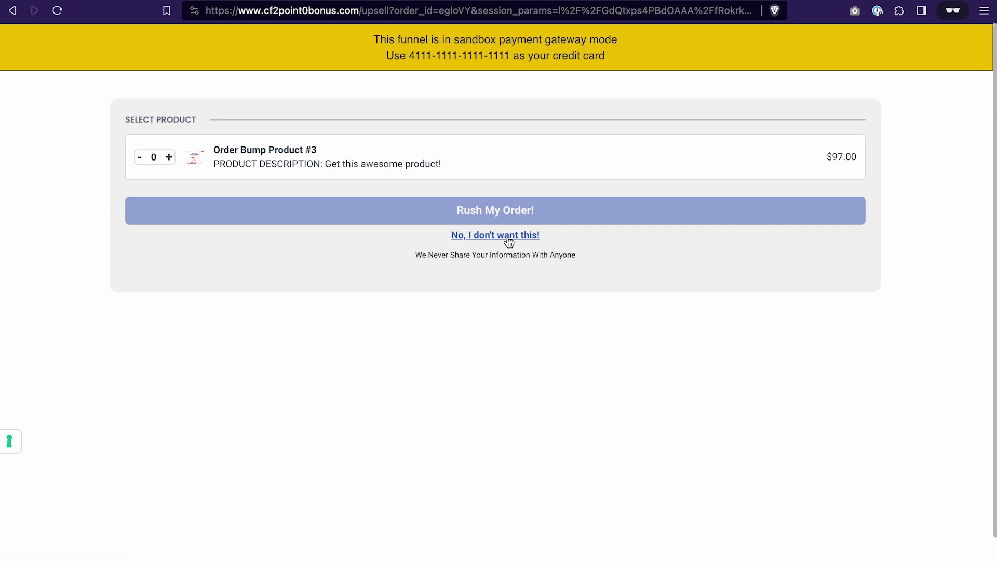
- On the upsell page, set the Order Bump Product #3 quantity to 1, and follow the "No, I don't want this!" downsell link
{"action": "left_click", "coordinate": [169, 158]}
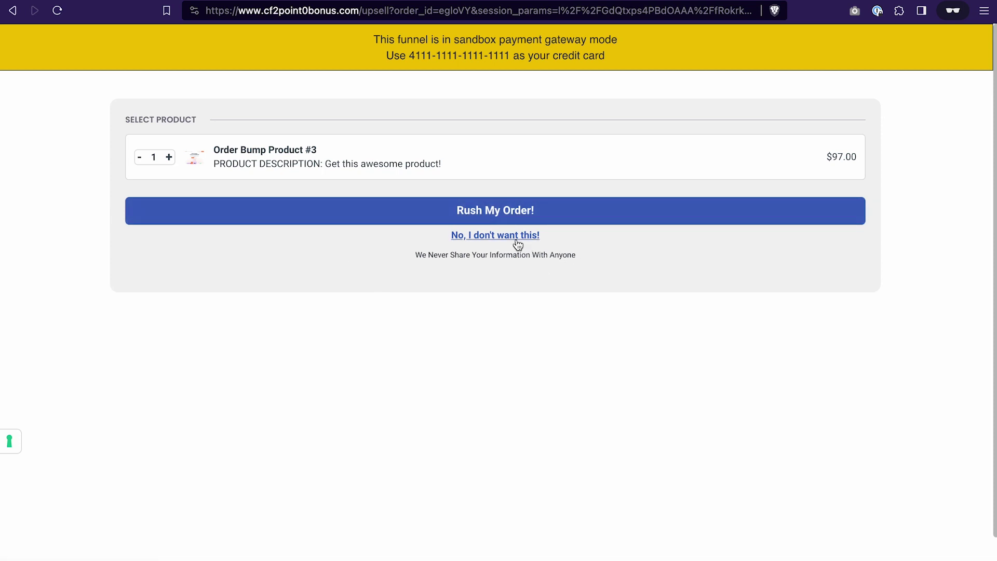
{"action": "left_click", "coordinate": [492, 235]}
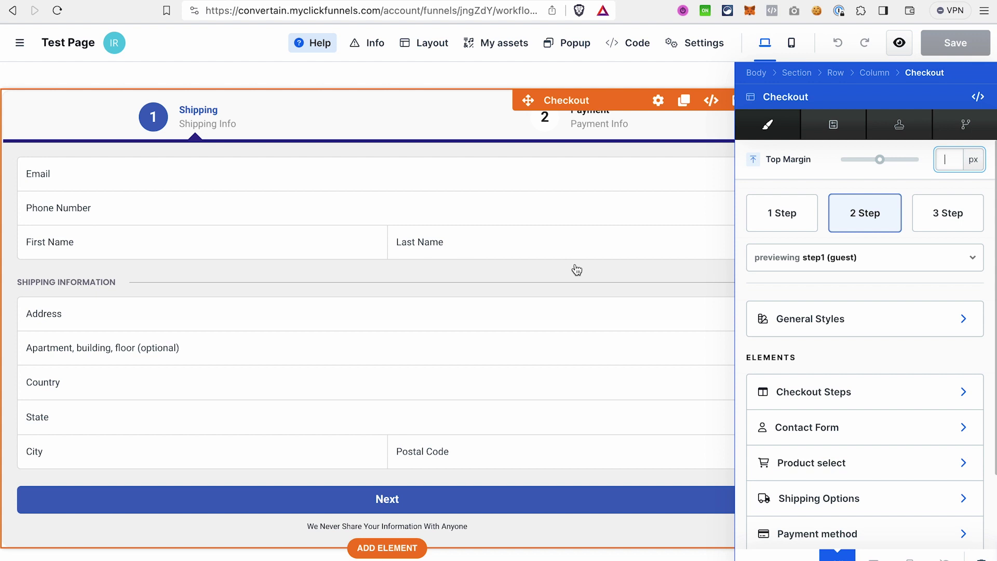
{"action": "scroll", "coordinate": [809, 422], "scroll_direction": "down", "scroll_amount": 2}
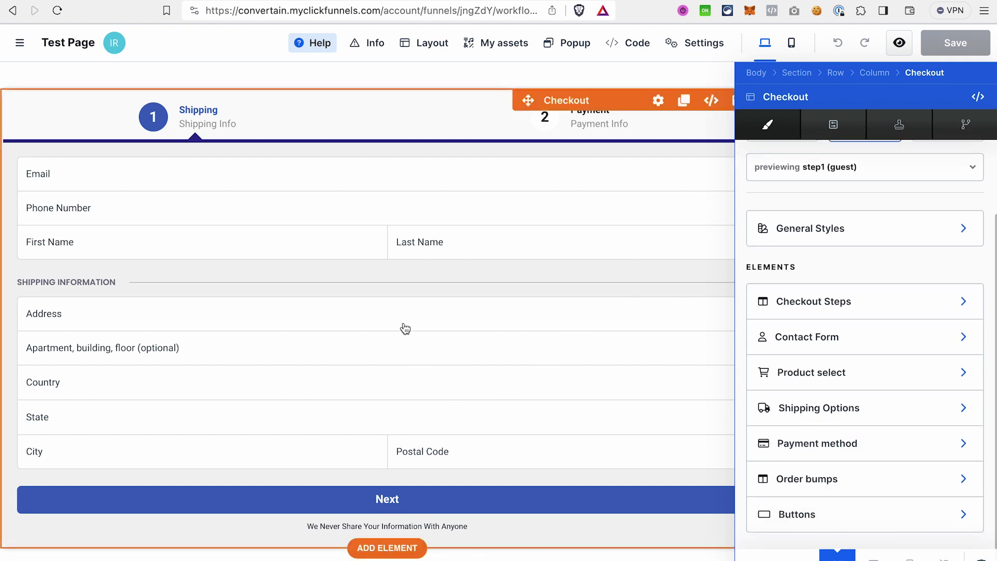
{"action": "left_click", "coordinate": [625, 288]}
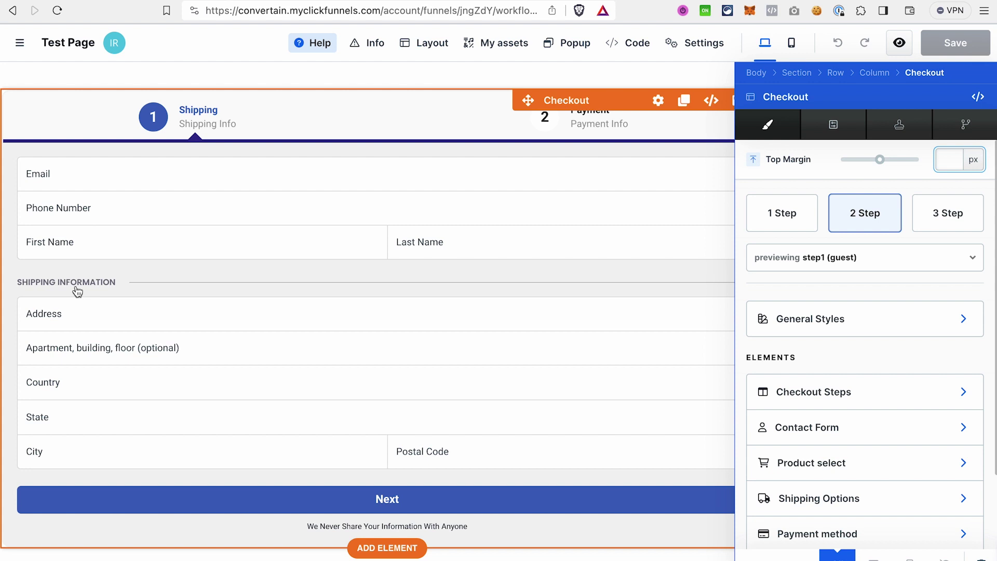
{"action": "left_click", "coordinate": [97, 325]}
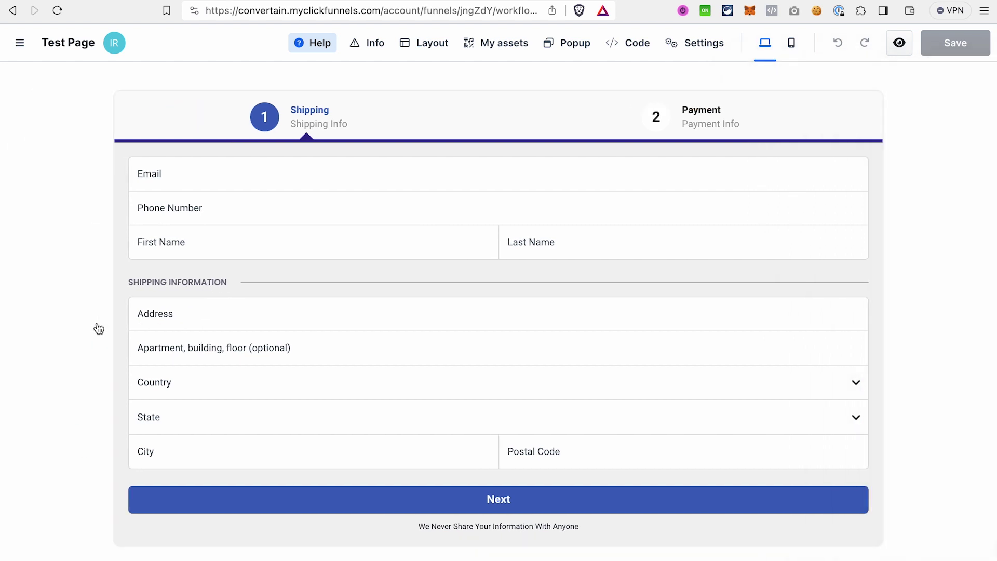
{"action": "left_click", "coordinate": [310, 321]}
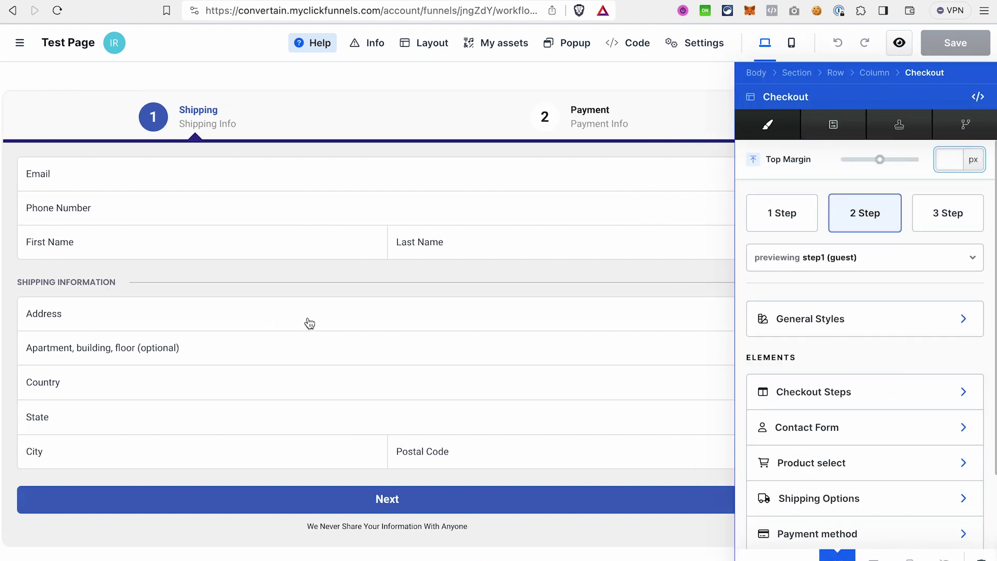
{"action": "scroll", "coordinate": [865, 373], "scroll_direction": "down", "scroll_amount": 2}
{"action": "scroll", "coordinate": [865, 373], "scroll_direction": "down", "scroll_amount": 1}
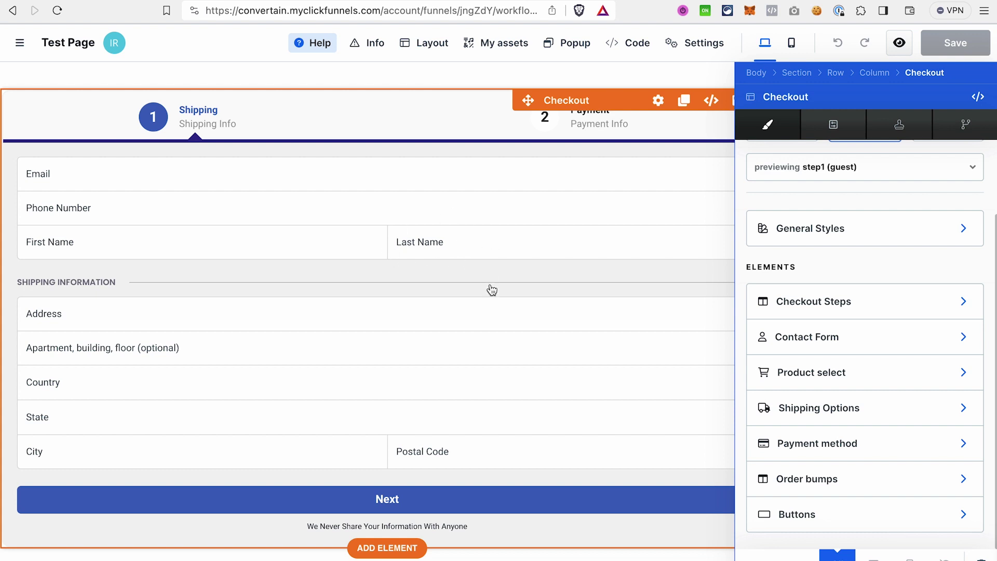
{"action": "key", "text": "Escape"}
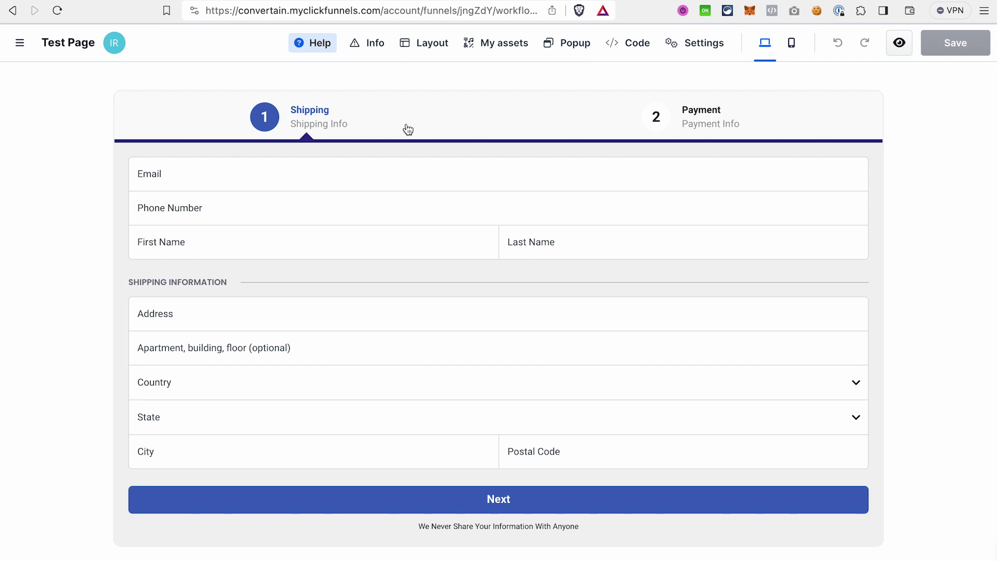